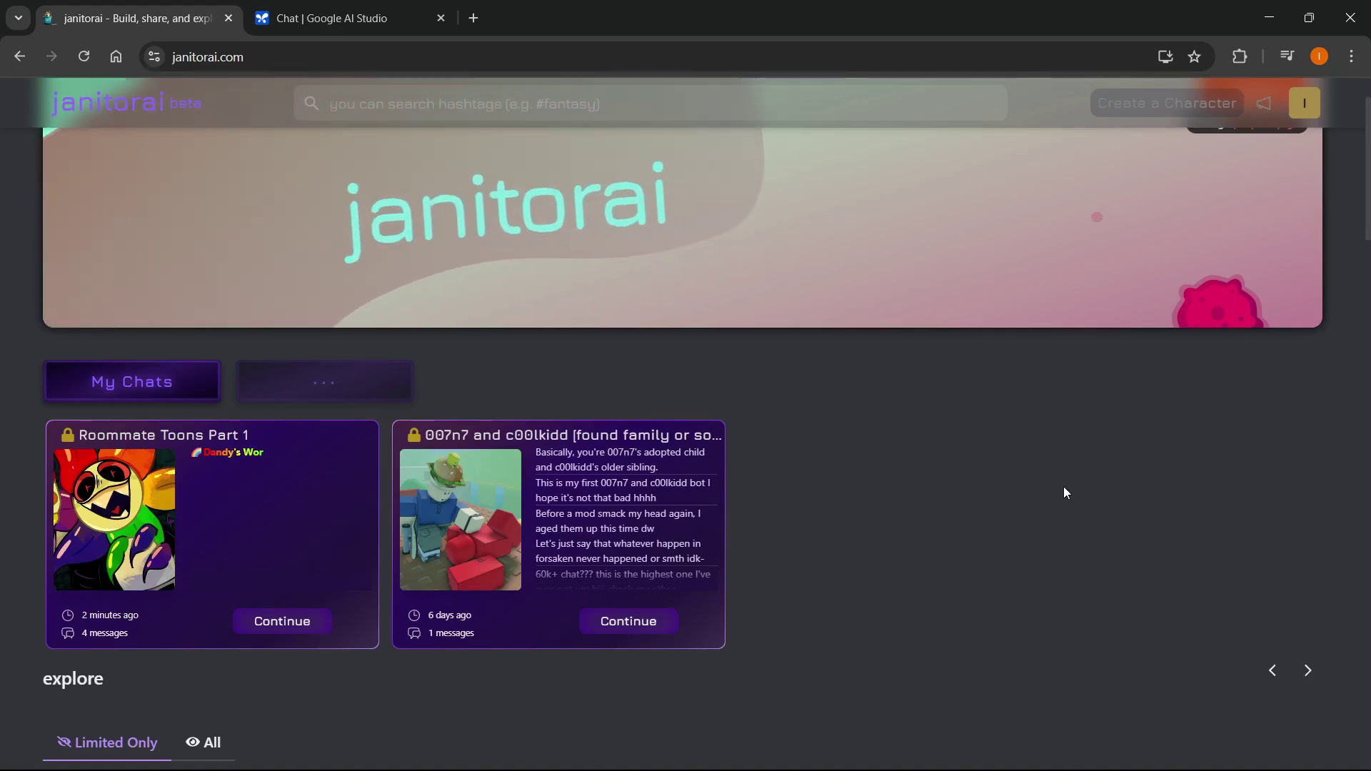
Open the Roommate Toons Part 1 chat from My Chats in its own tab.
{"action": "scroll", "coordinate": [1064, 488], "scroll_direction": "up", "scroll_amount": 2}
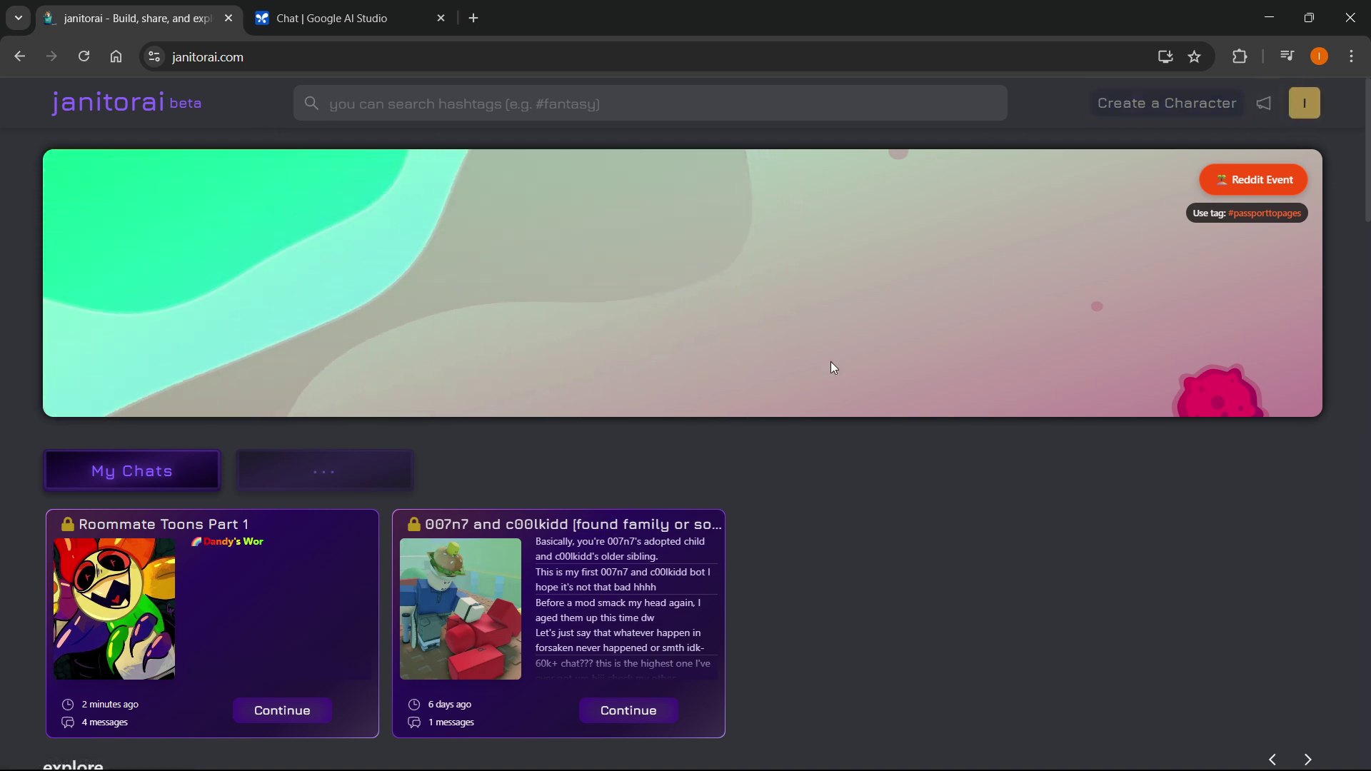
{"action": "scroll", "coordinate": [285, 478], "scroll_direction": "down", "scroll_amount": 1}
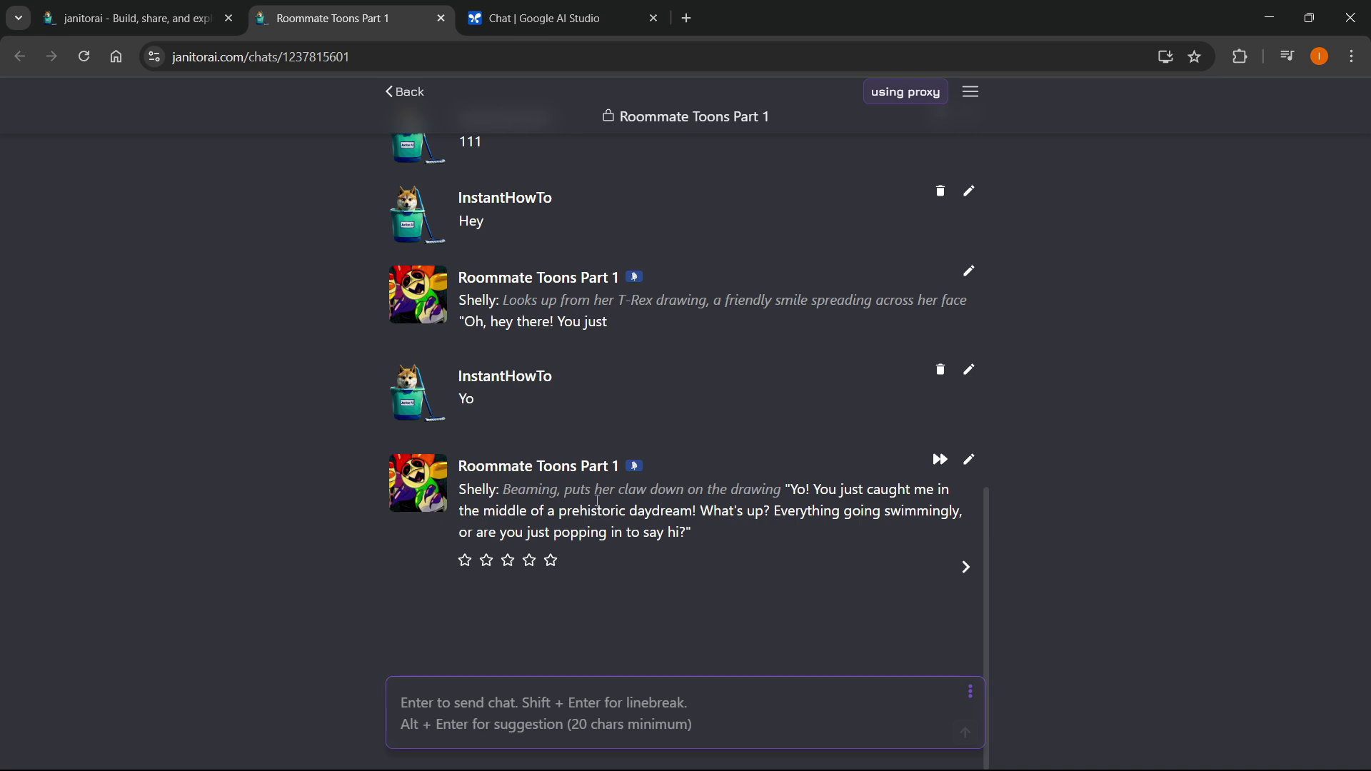
Go to the 007n7 and c00lkidd chat and check its API settings without changing them.
{"action": "scroll", "coordinate": [690, 504], "scroll_direction": "up", "scroll_amount": 4}
{"action": "scroll", "coordinate": [689, 504], "scroll_direction": "down", "scroll_amount": 4}
{"action": "left_click", "coordinate": [128, 18]}
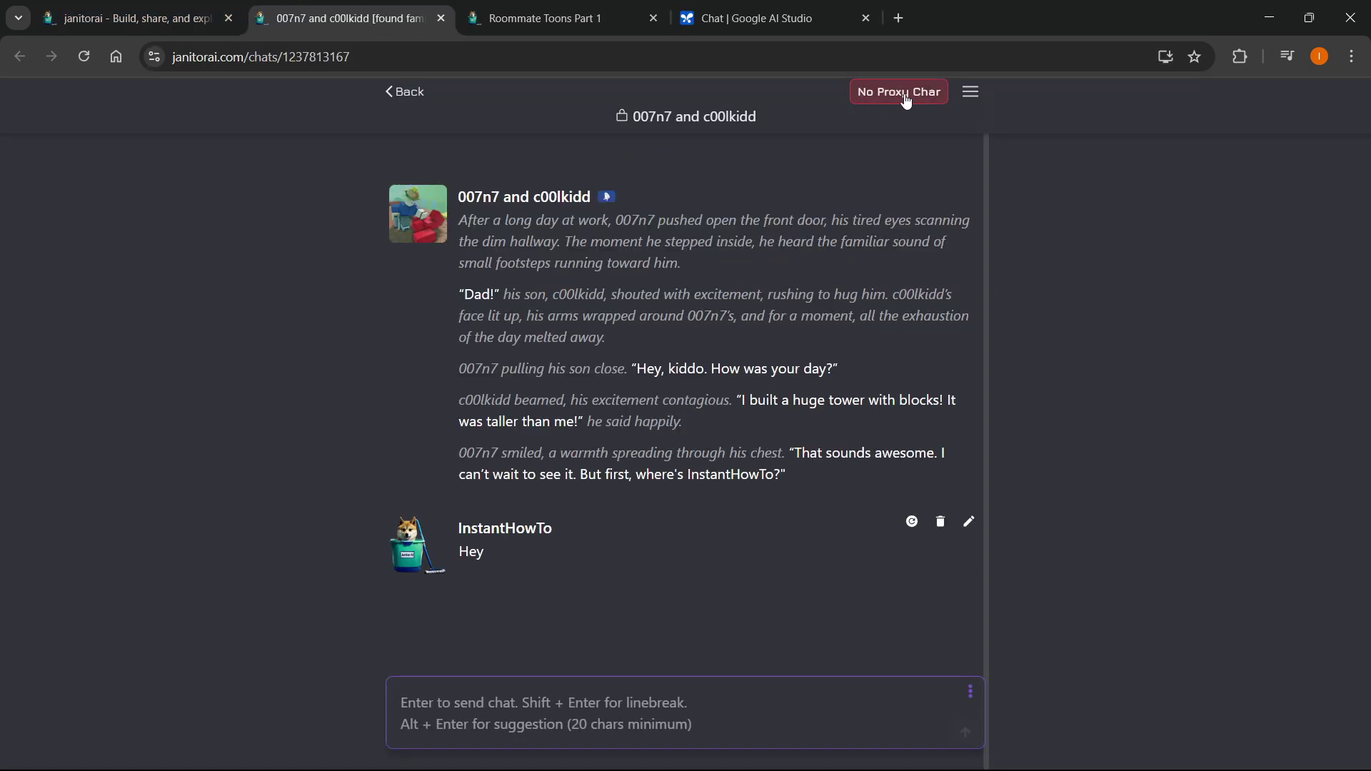
{"action": "left_click", "coordinate": [886, 100]}
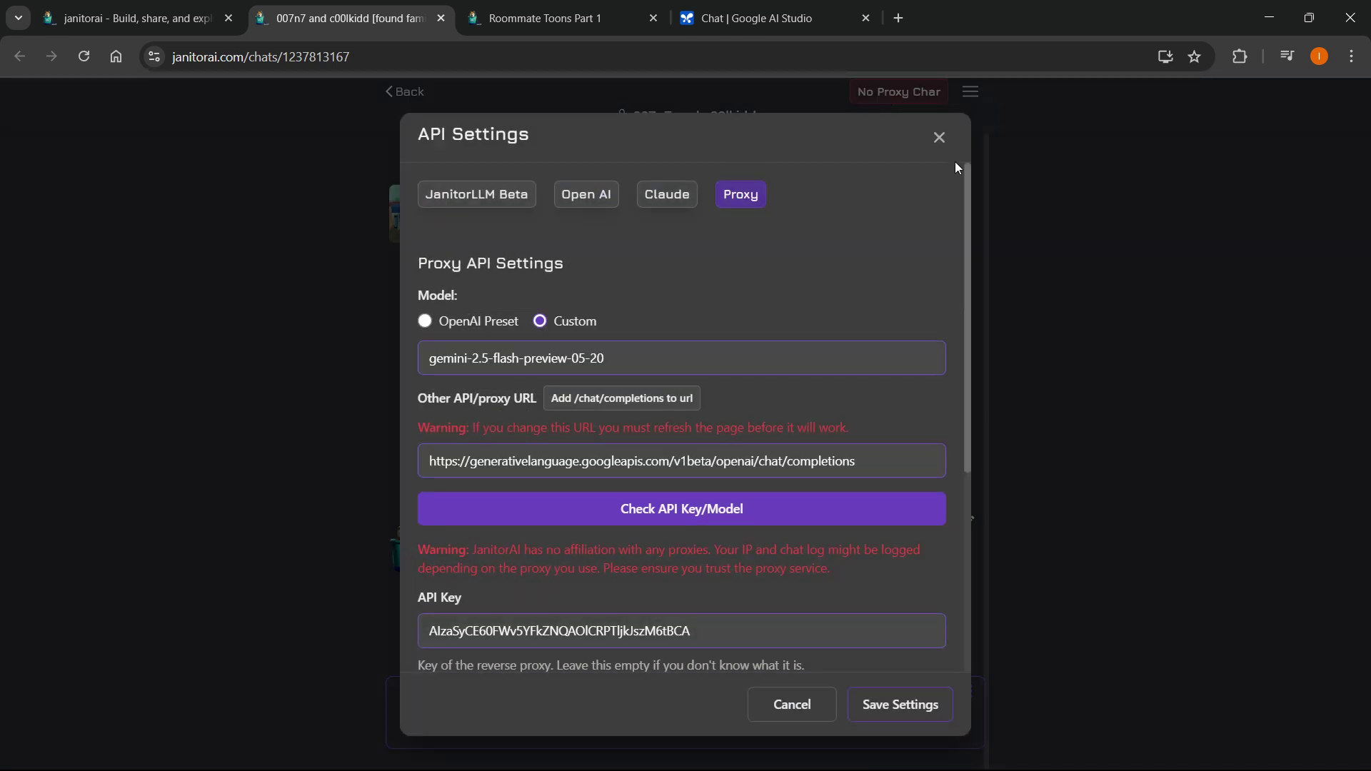
{"action": "left_click", "coordinate": [947, 141]}
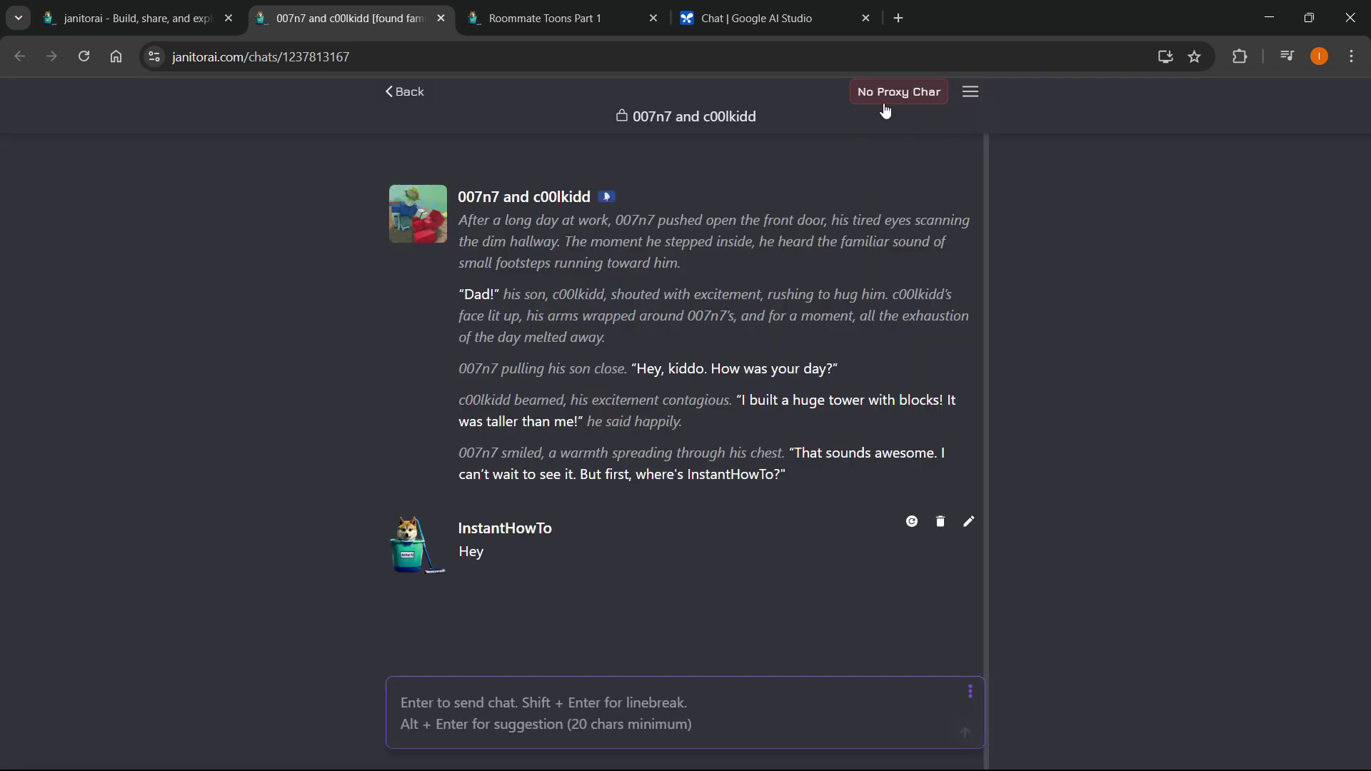
Send 'Yo' in that chat, then close its tab and return to Roommate Toons Part 1.
{"action": "left_click", "coordinate": [444, 720]}
{"action": "type", "text": "Yo"}
{"action": "key", "text": "Return"}
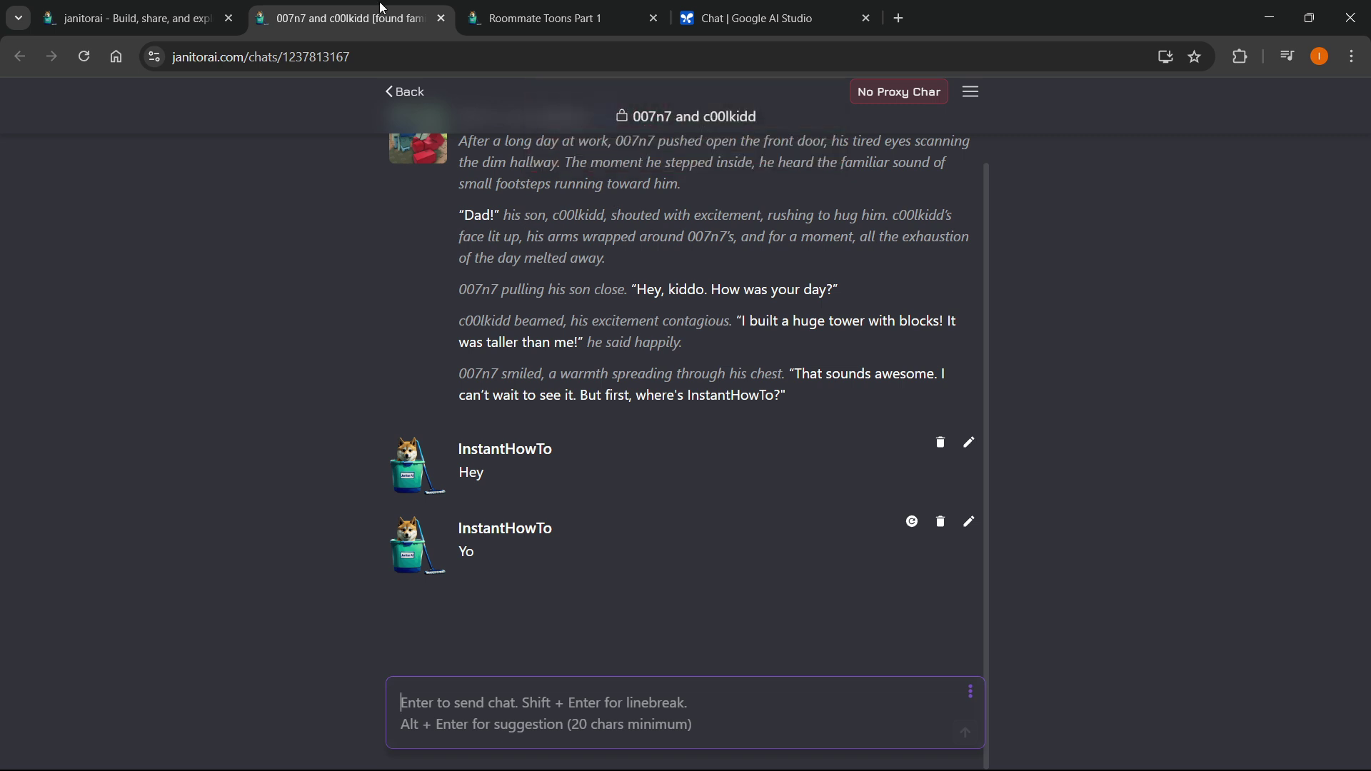
{"action": "middle_click", "coordinate": [354, 14]}
{"action": "left_click", "coordinate": [340, 28]}
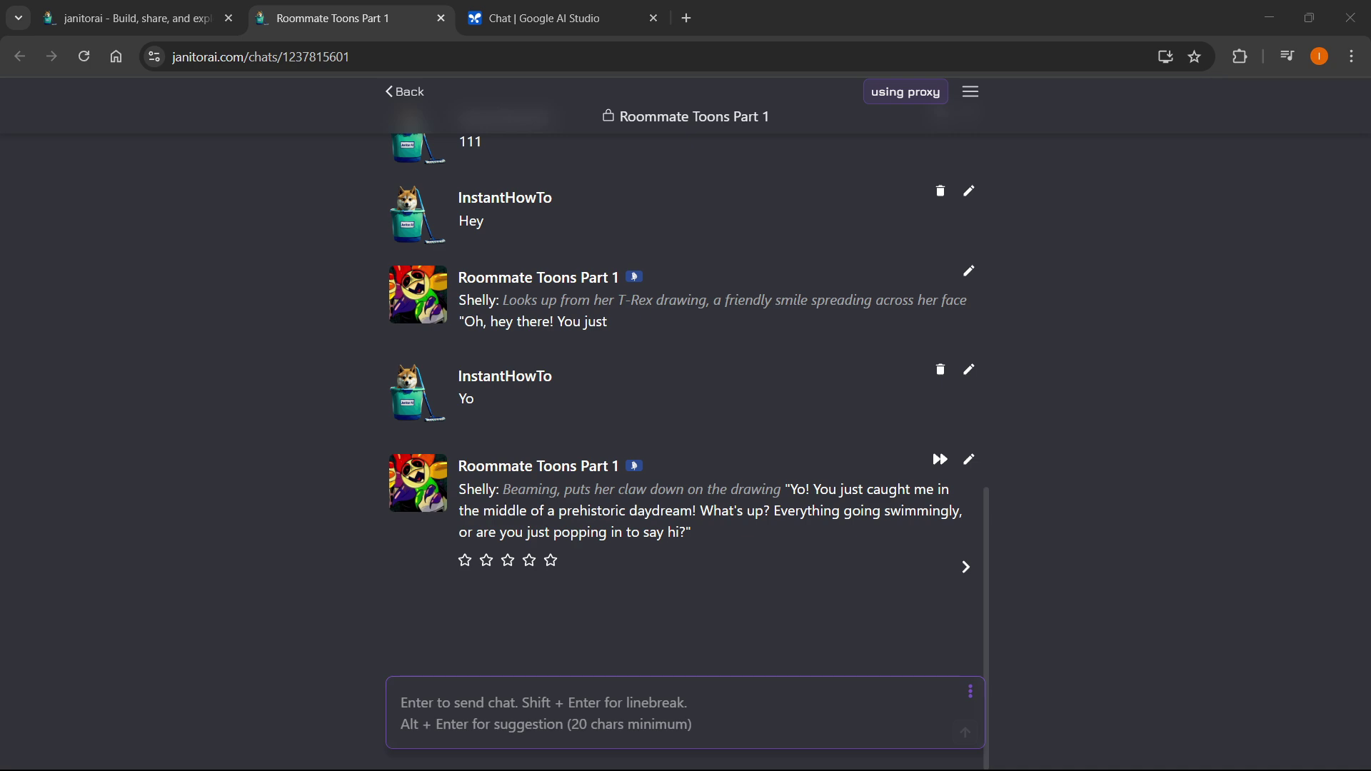
Open the chat's API Settings and review the gemini-2.5-flash-preview-05-20 model name and Google API URL.
{"action": "left_click", "coordinate": [972, 92]}
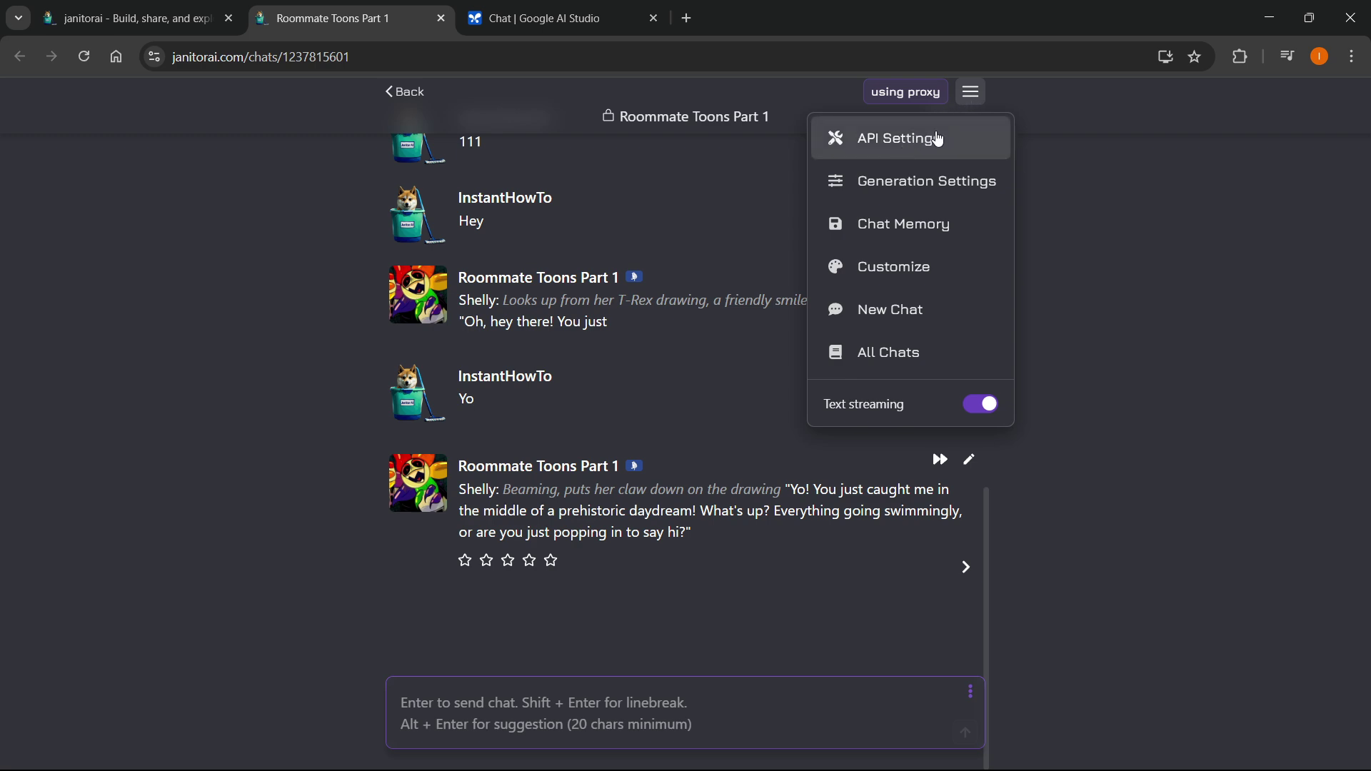
{"action": "left_click", "coordinate": [914, 140]}
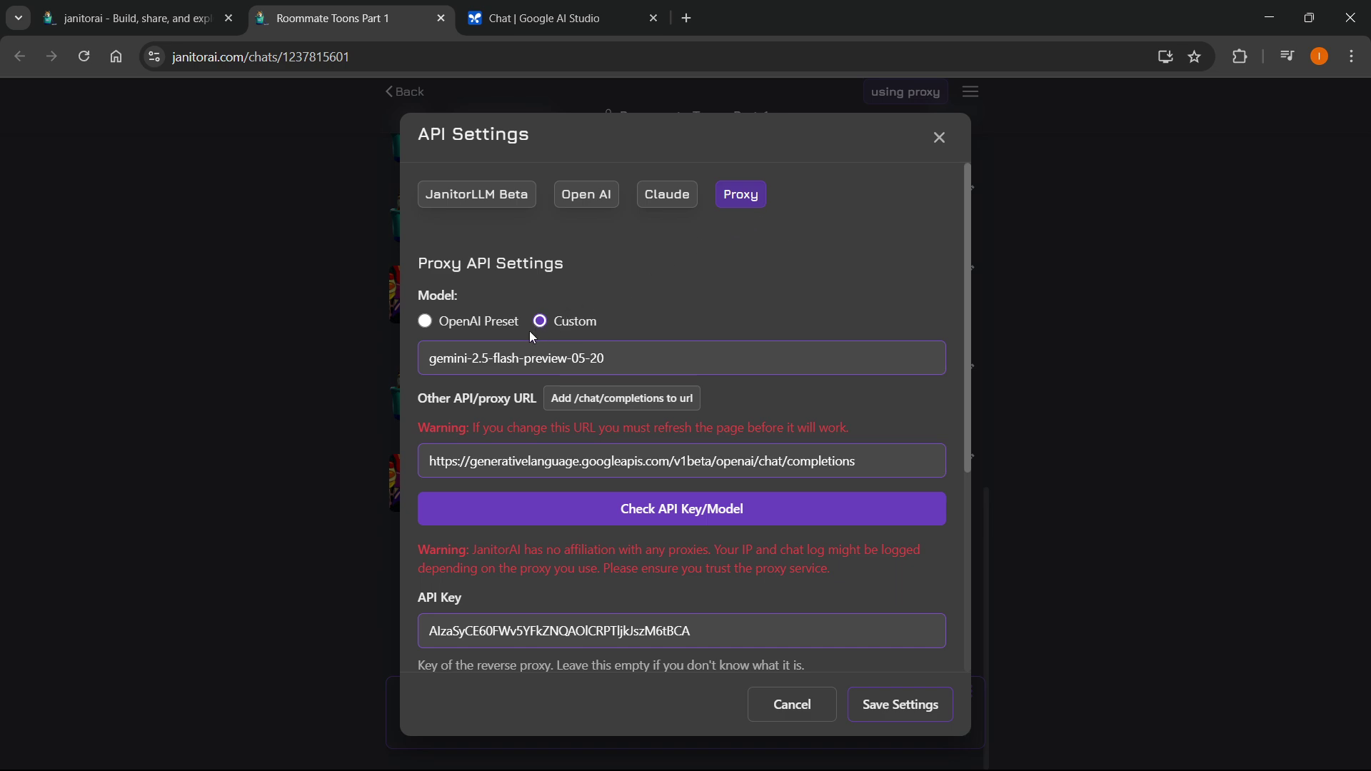
{"action": "left_click_drag", "start_coordinate": [621, 355], "coordinate": [405, 377]}
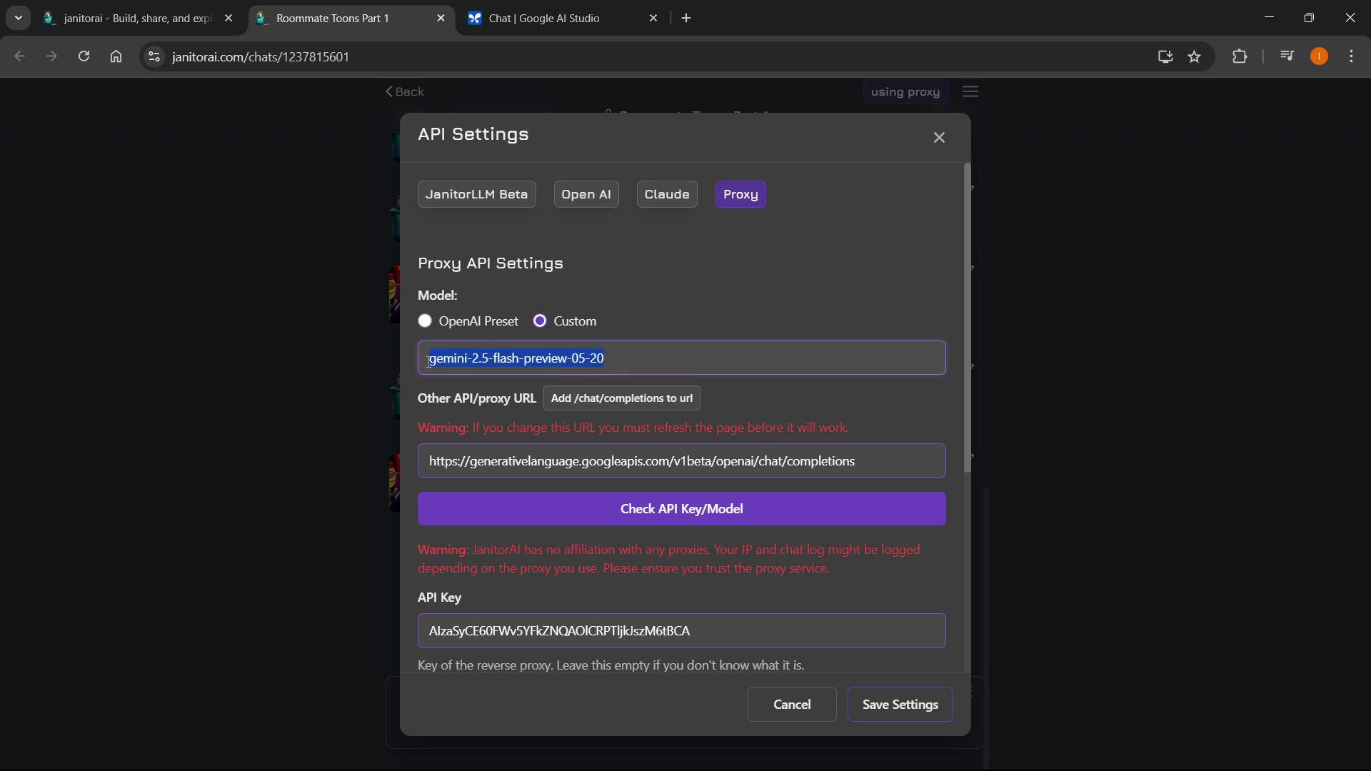
{"action": "left_click", "coordinate": [428, 361]}
{"action": "left_click_drag", "start_coordinate": [429, 362], "coordinate": [607, 356]}
{"action": "left_click", "coordinate": [609, 355]}
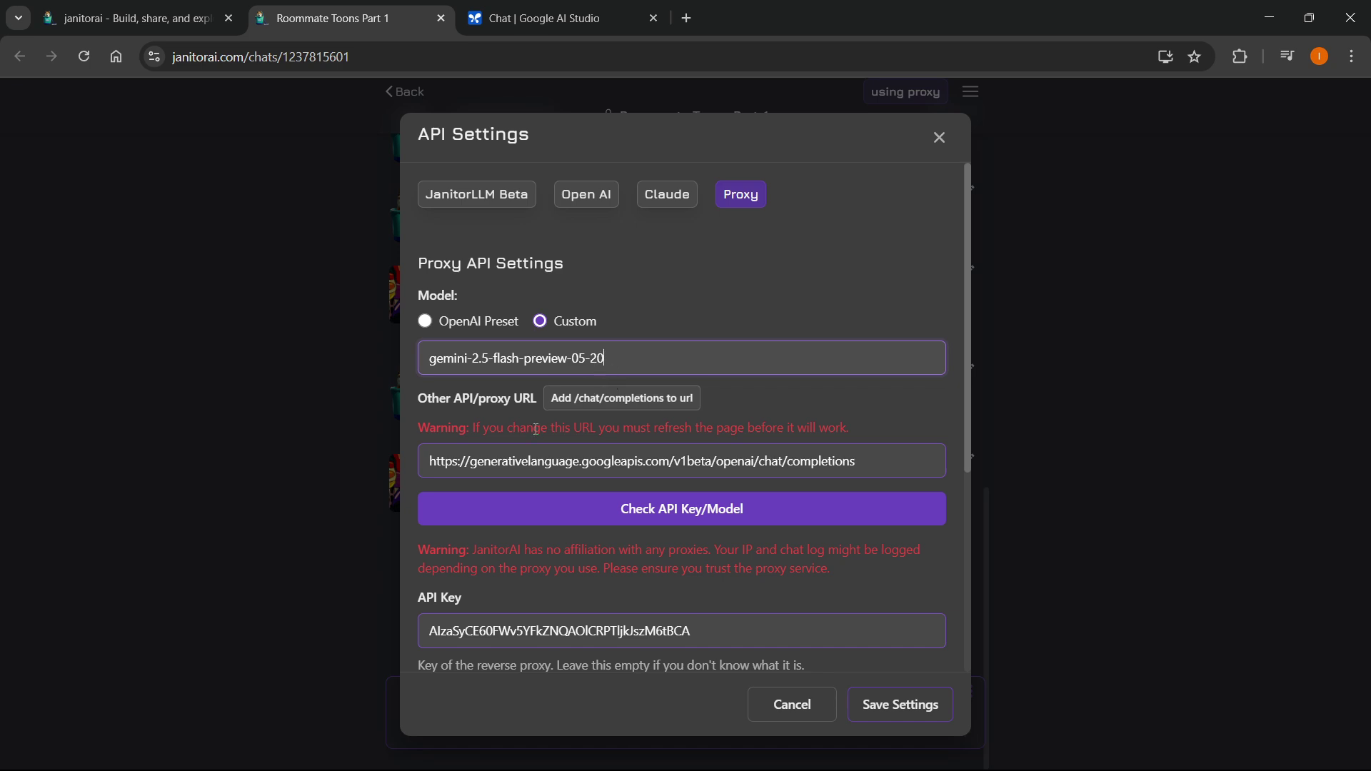
{"action": "left_click_drag", "start_coordinate": [427, 458], "coordinate": [814, 447]}
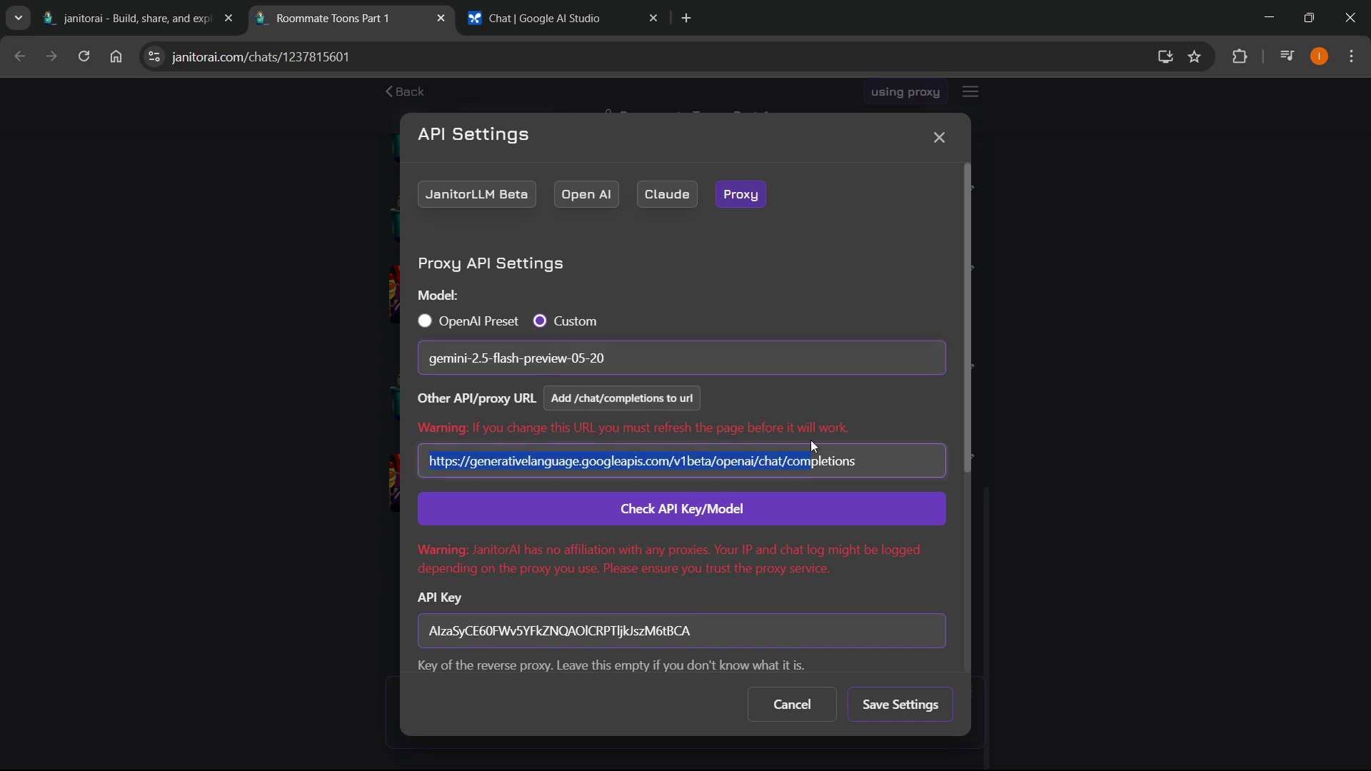
{"action": "left_click", "coordinate": [881, 455]}
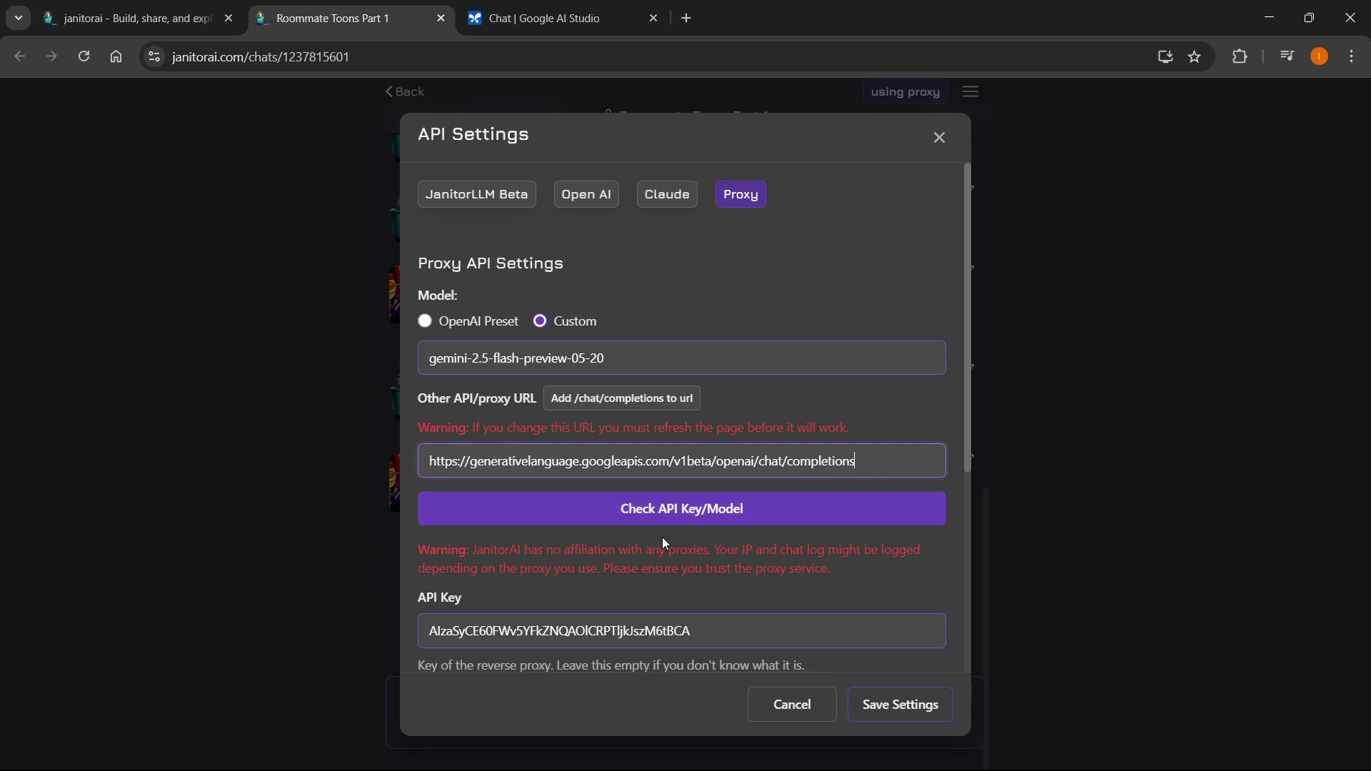
Scroll down to the API Key and Custom Prompt fields.
{"action": "scroll", "coordinate": [671, 508], "scroll_direction": "down", "scroll_amount": 1}
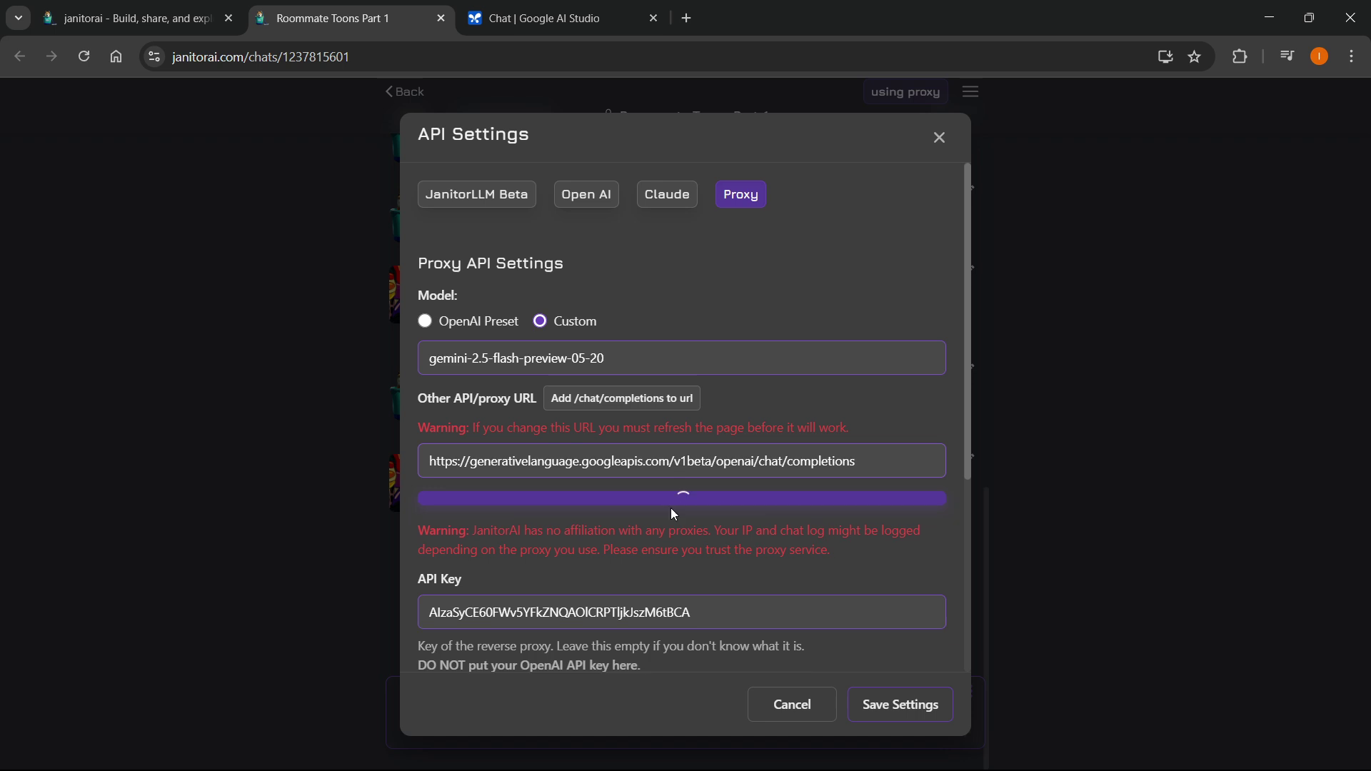
{"action": "scroll", "coordinate": [671, 508], "scroll_direction": "up", "scroll_amount": 1}
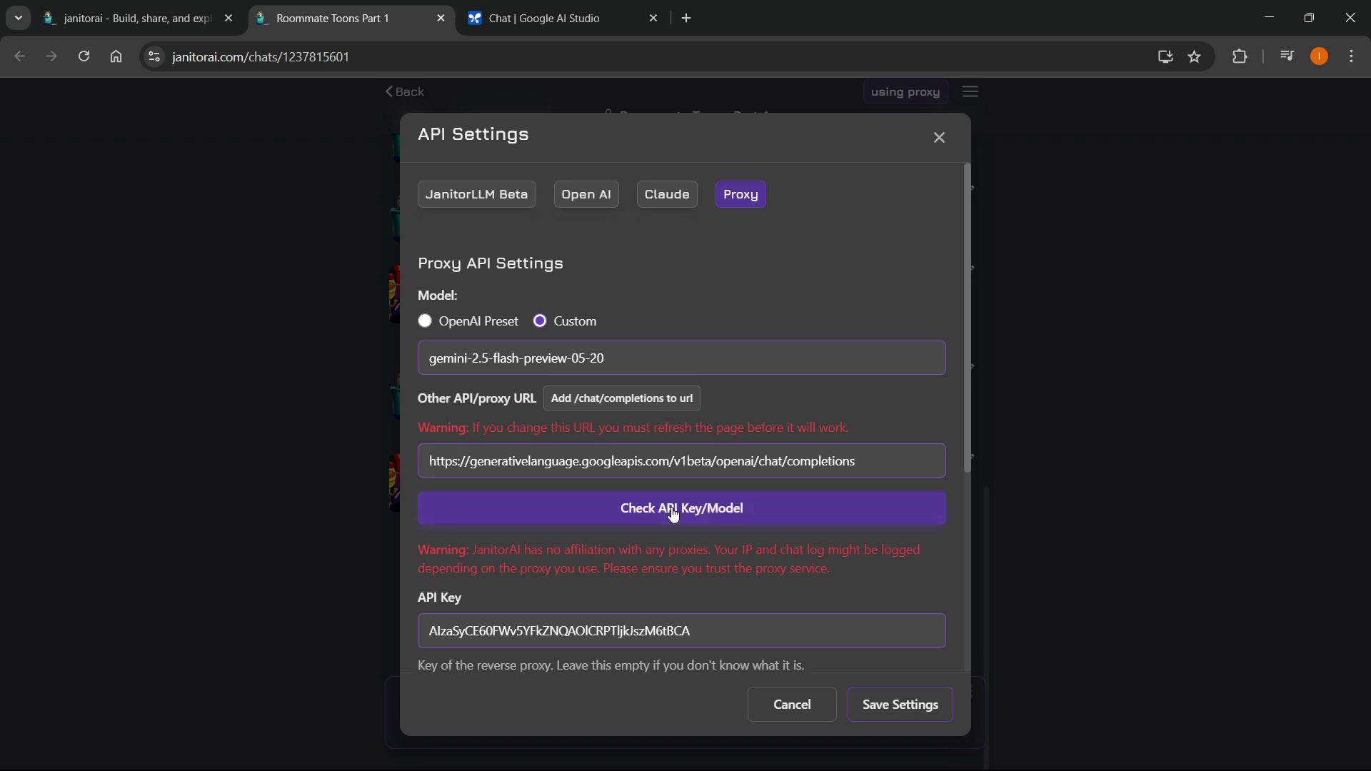
{"action": "scroll", "coordinate": [686, 499], "scroll_direction": "down", "scroll_amount": 1}
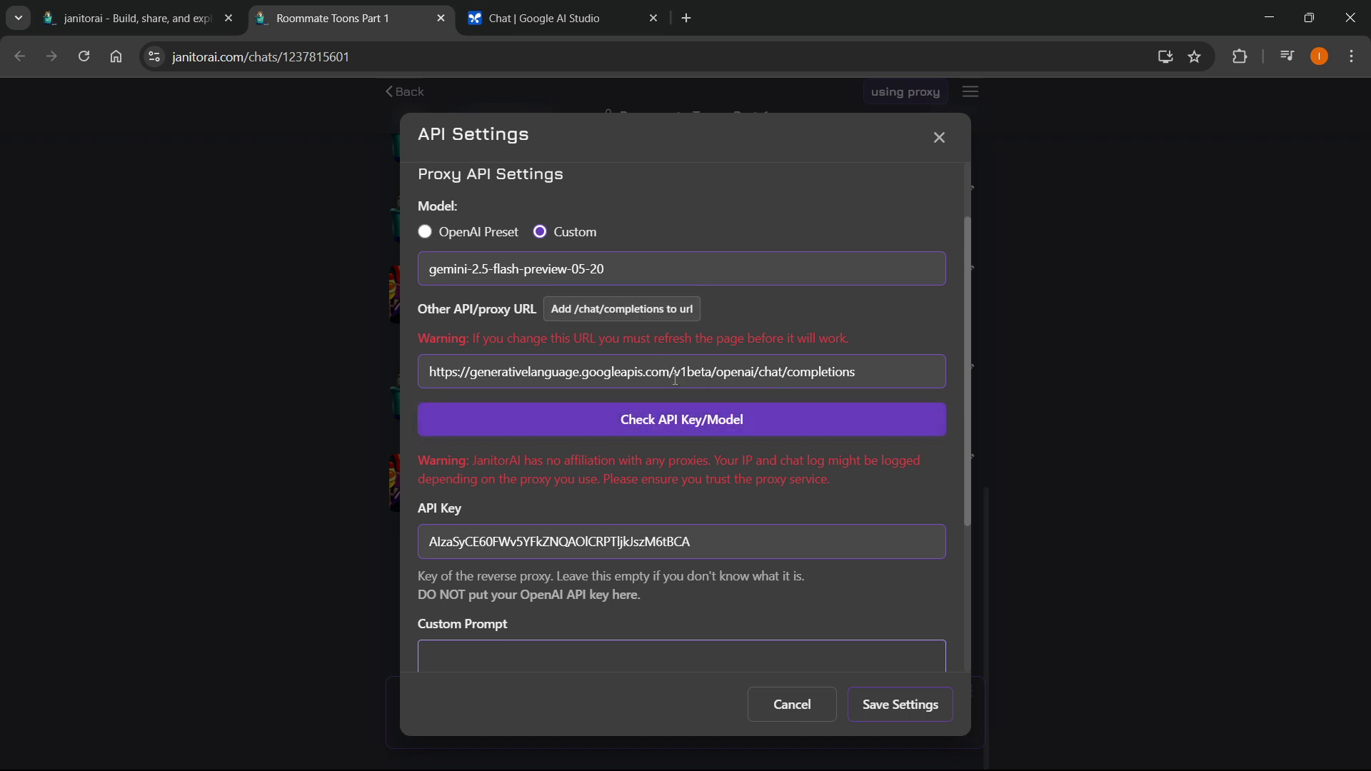
{"action": "scroll", "coordinate": [473, 444], "scroll_direction": "down", "scroll_amount": 2}
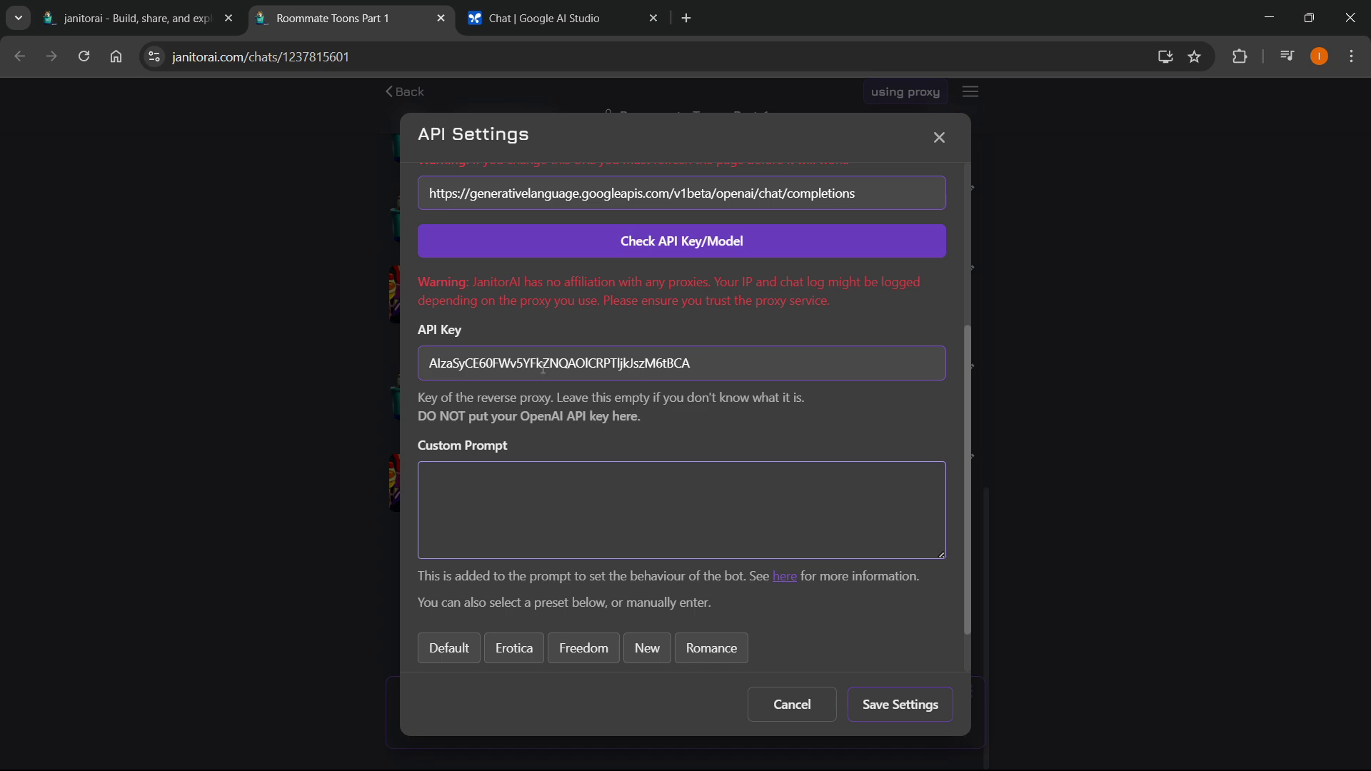
Go to the Google AI Studio API keys page and start creating a new key.
{"action": "left_click", "coordinate": [532, 18]}
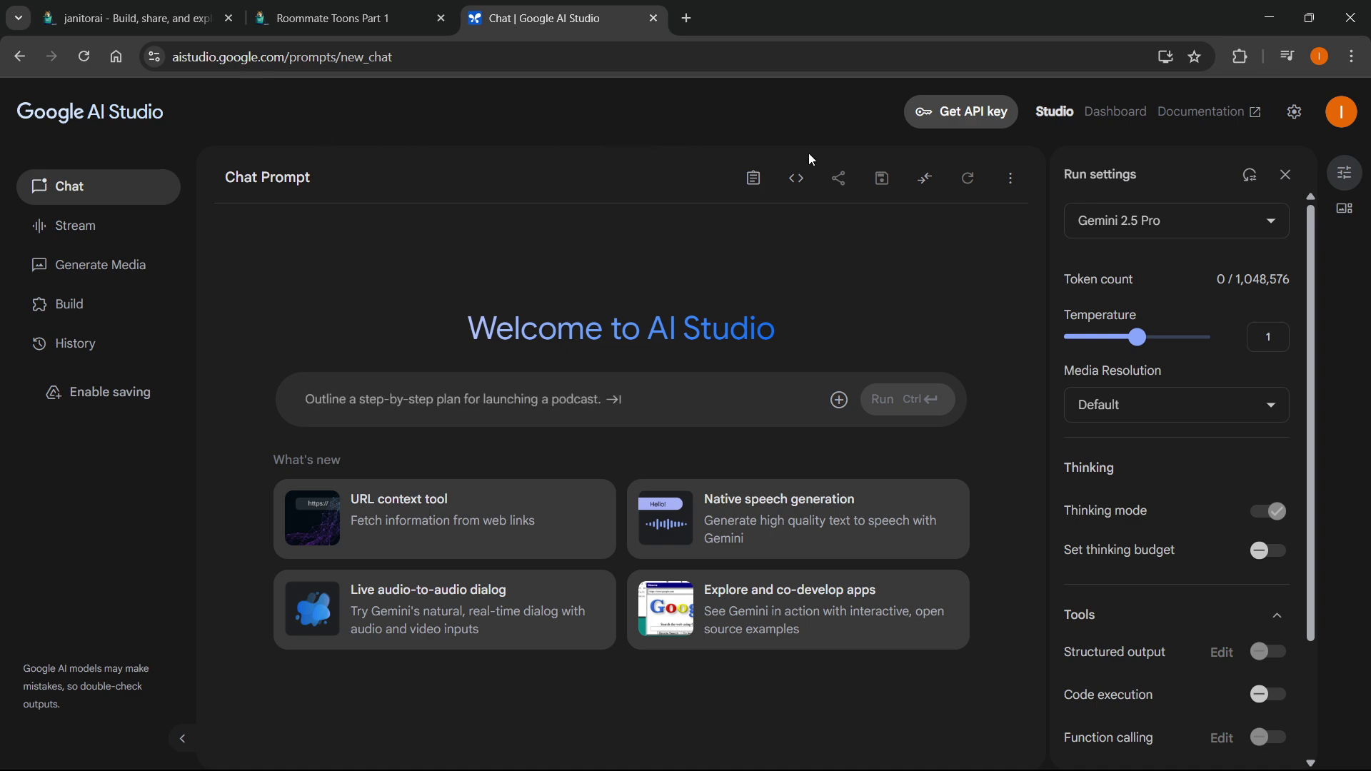
{"action": "left_click", "coordinate": [959, 121]}
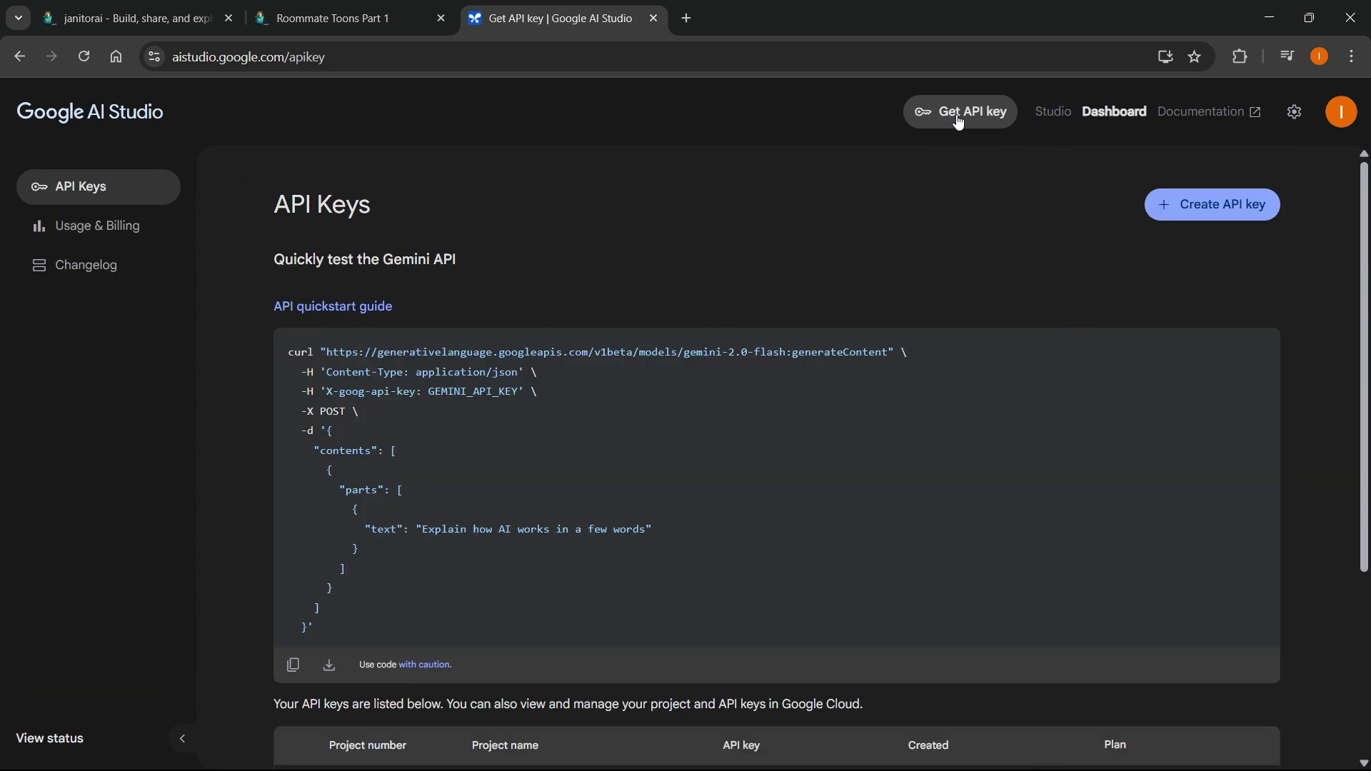
{"action": "left_click", "coordinate": [1197, 204]}
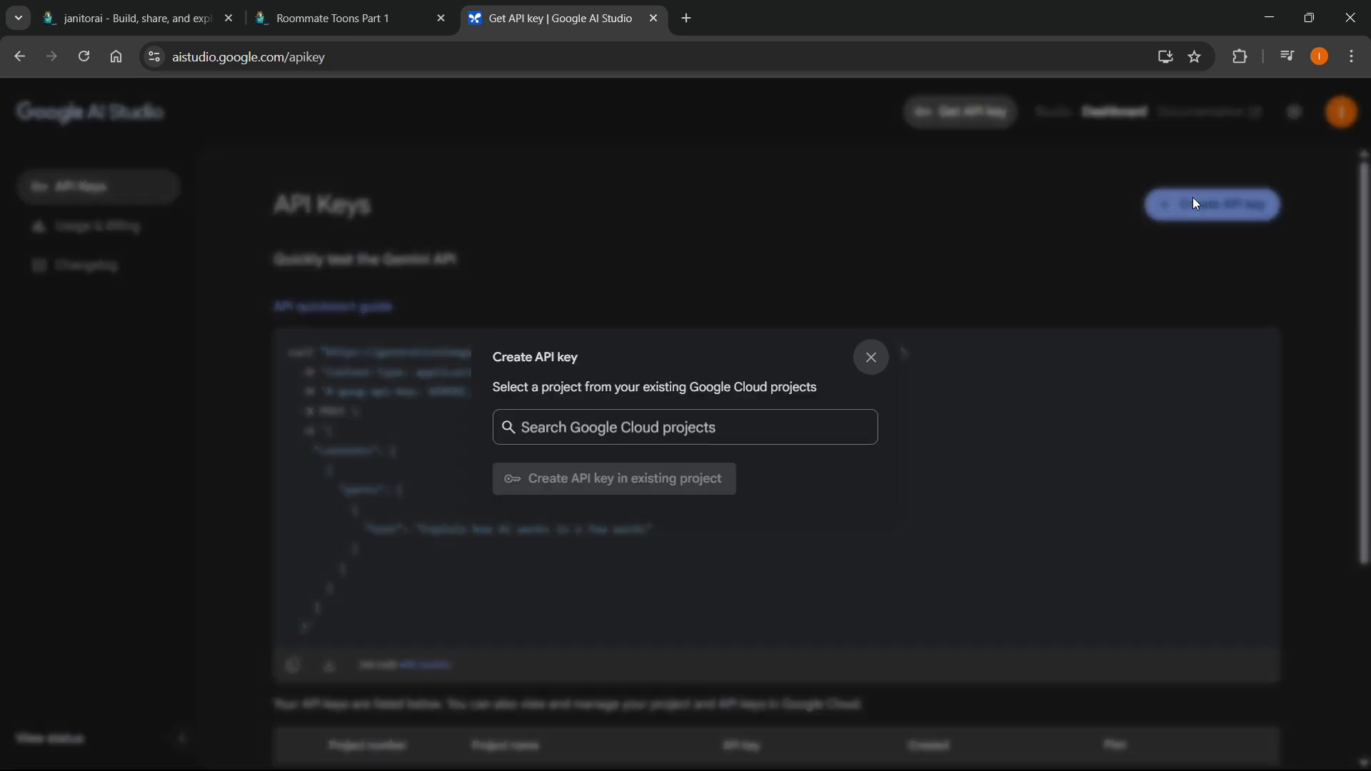
Create the API key in the existing Gemini API project and copy it.
{"action": "left_click", "coordinate": [685, 421]}
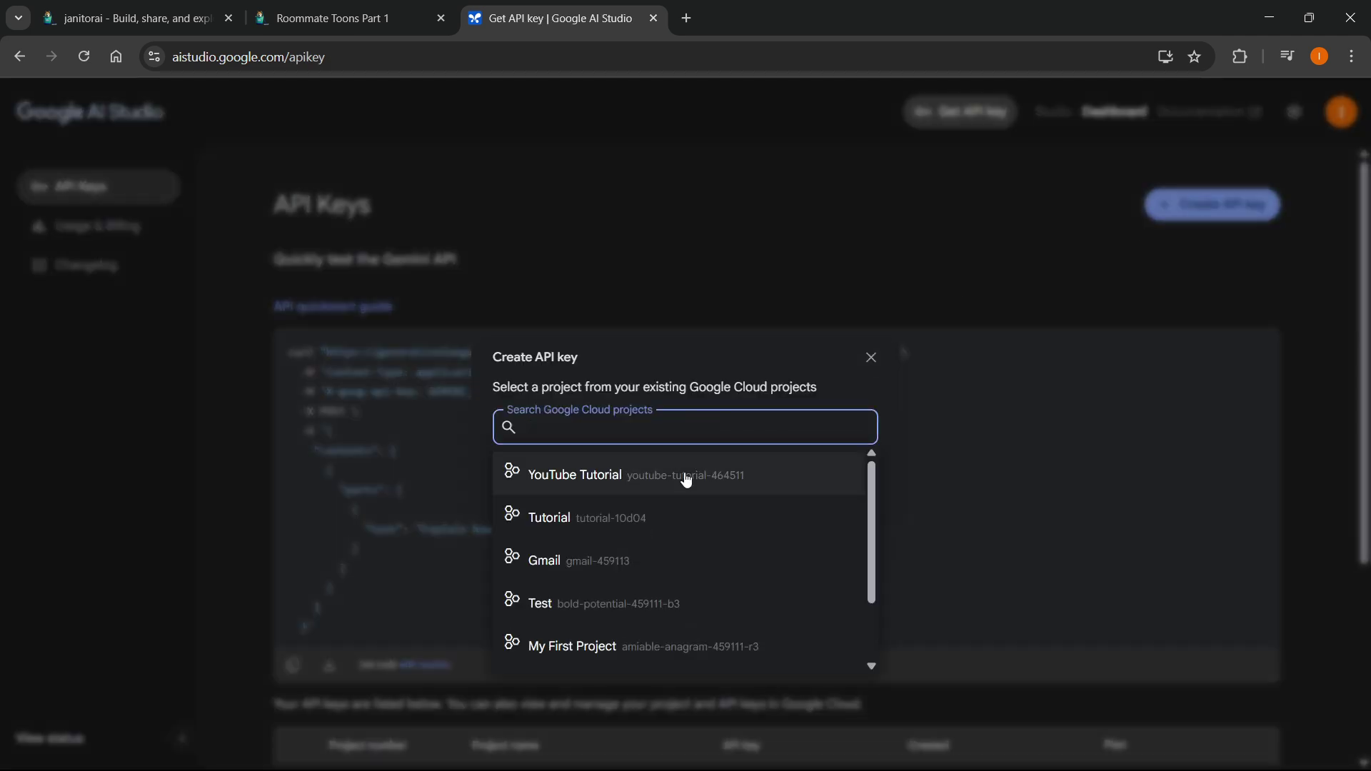
{"action": "scroll", "coordinate": [668, 521], "scroll_direction": "down", "scroll_amount": 2}
{"action": "scroll", "coordinate": [679, 579], "scroll_direction": "up", "scroll_amount": 2}
{"action": "scroll", "coordinate": [640, 557], "scroll_direction": "down", "scroll_amount": 1}
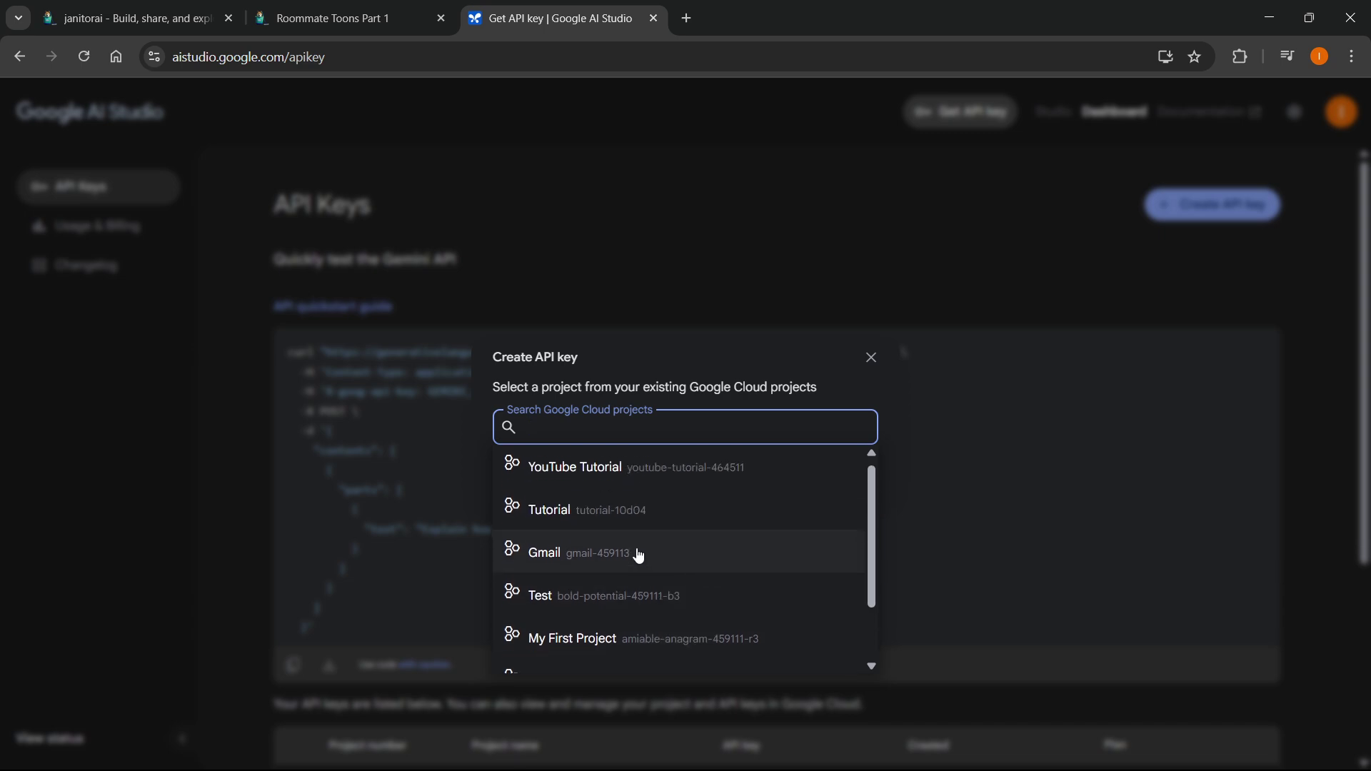
{"action": "scroll", "coordinate": [640, 557], "scroll_direction": "down", "scroll_amount": 2}
{"action": "left_click", "coordinate": [609, 602]}
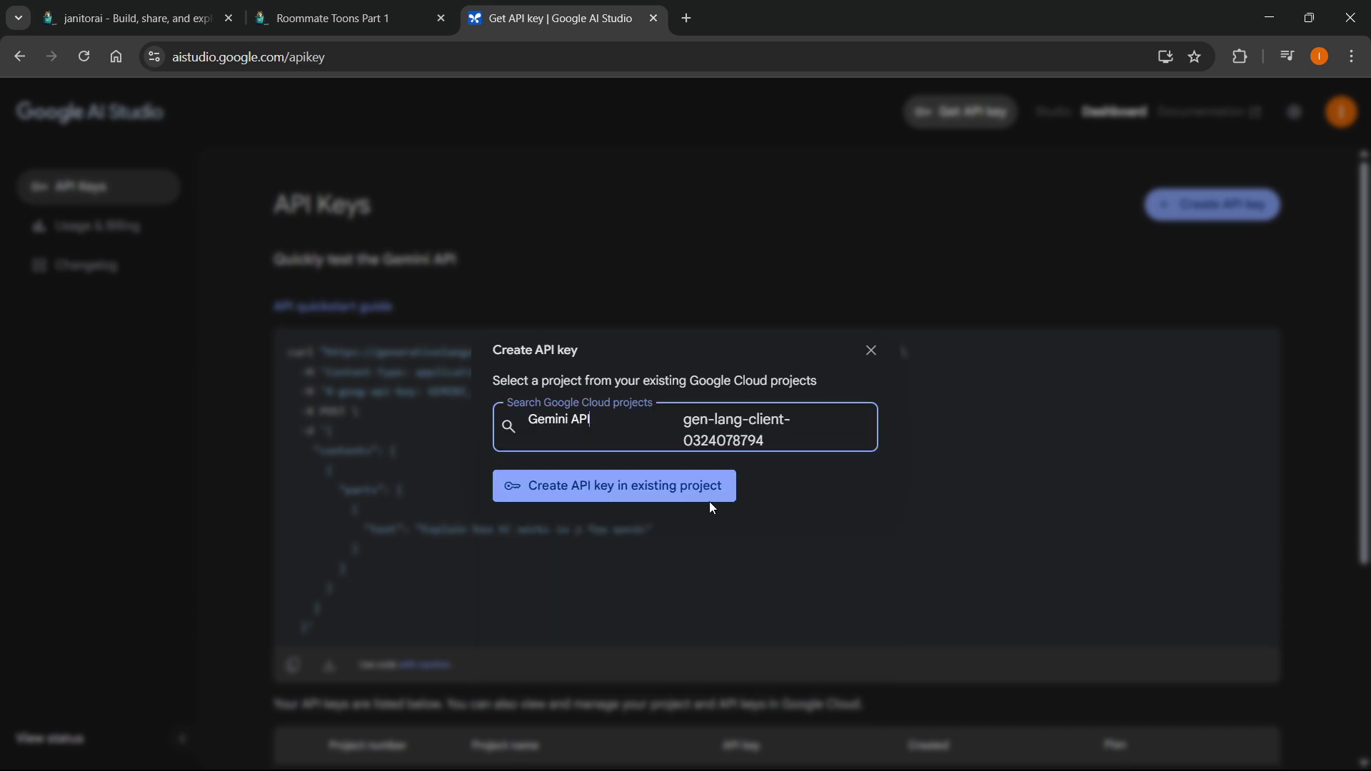
{"action": "left_click", "coordinate": [633, 496]}
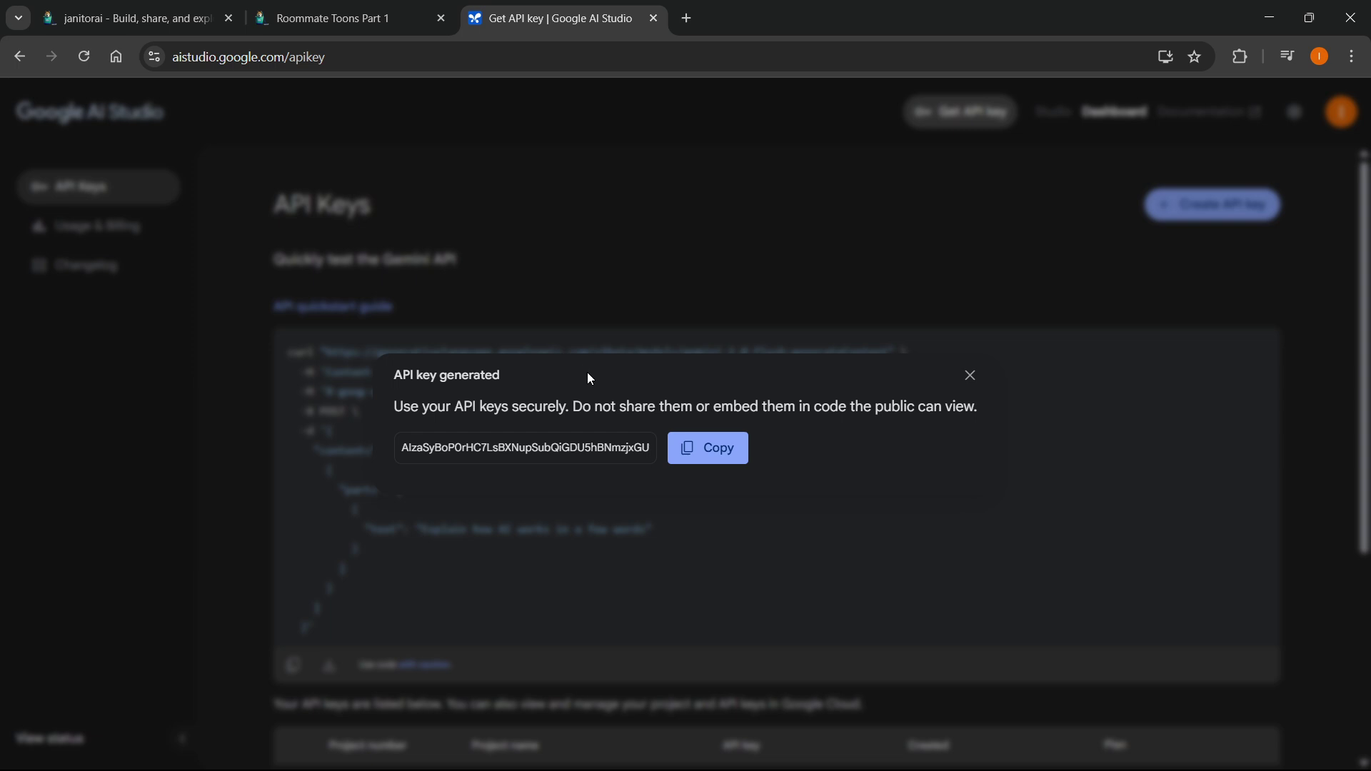
{"action": "left_click", "coordinate": [710, 448]}
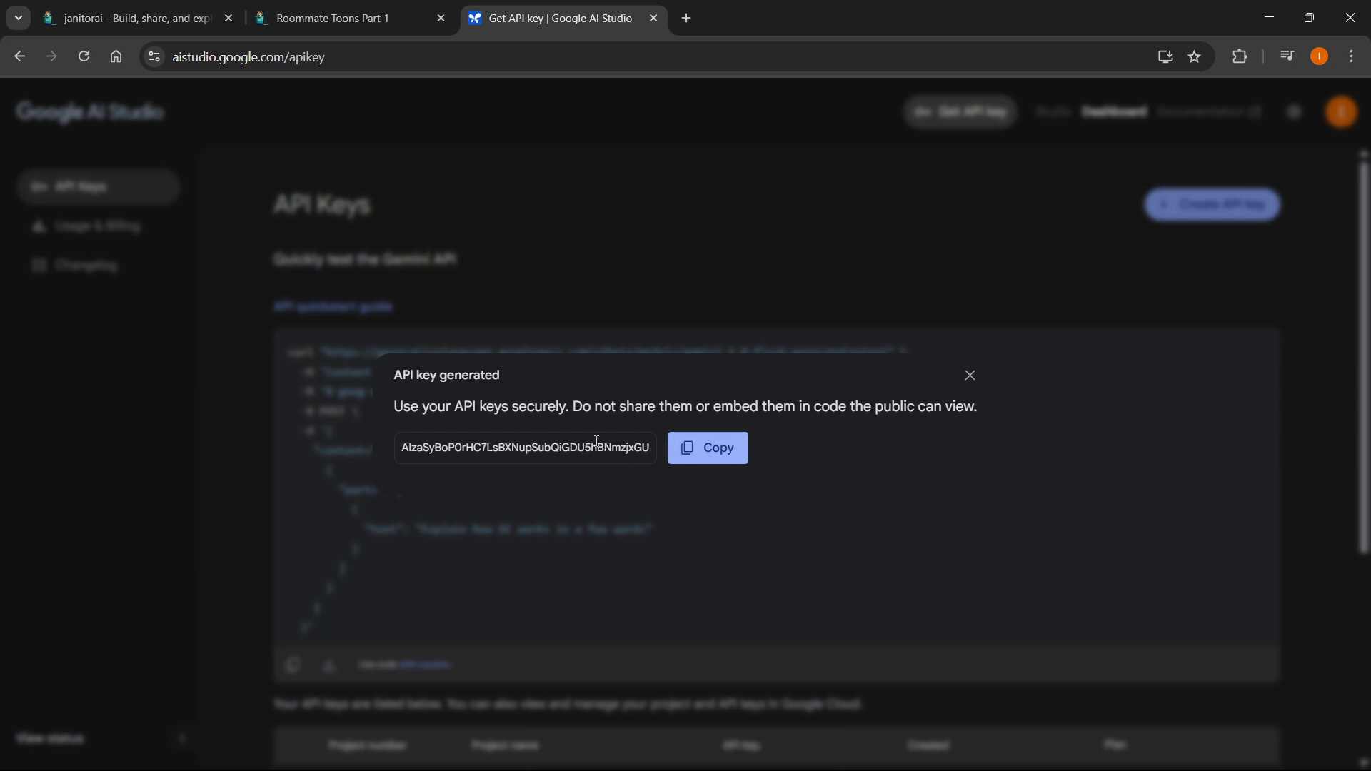
{"action": "left_click", "coordinate": [688, 454]}
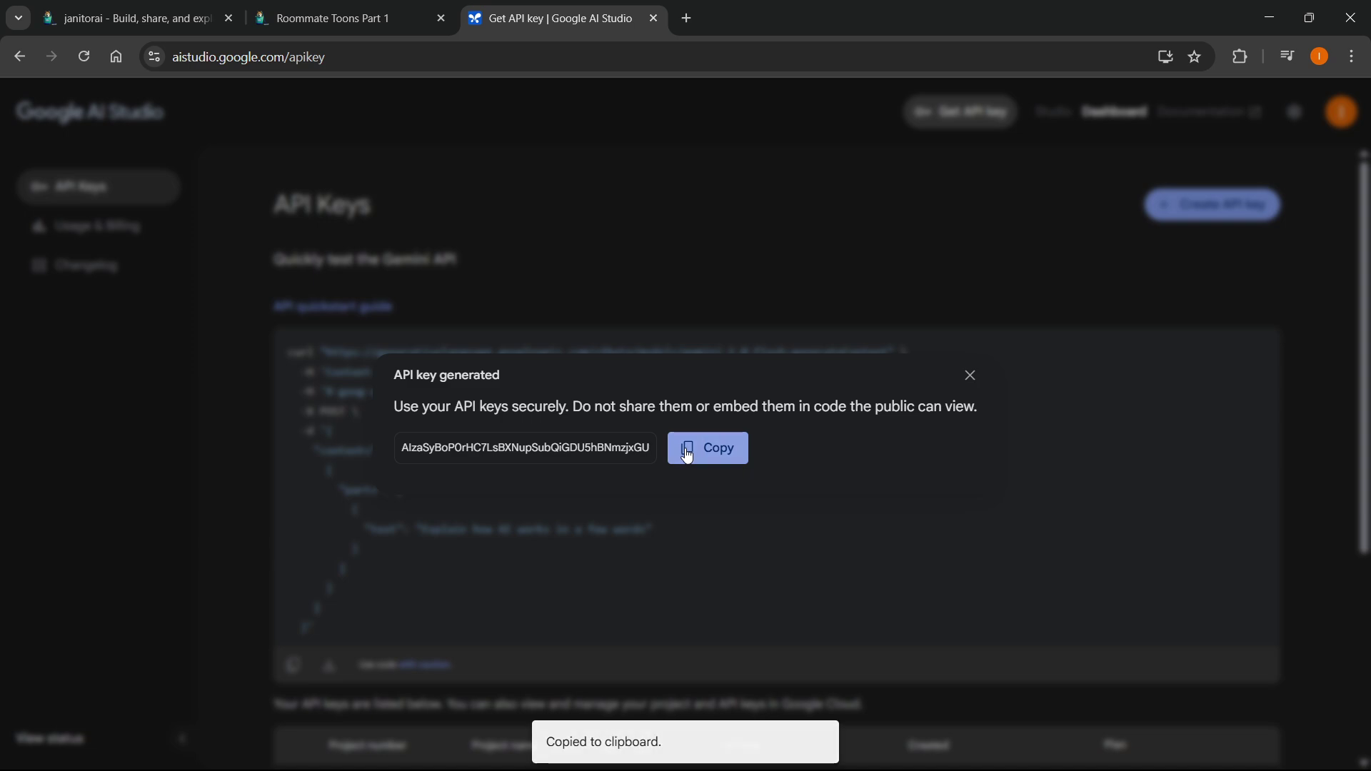
Replace the old API key in Janitor AI's settings with the newly generated key.
{"action": "left_click", "coordinate": [393, 16]}
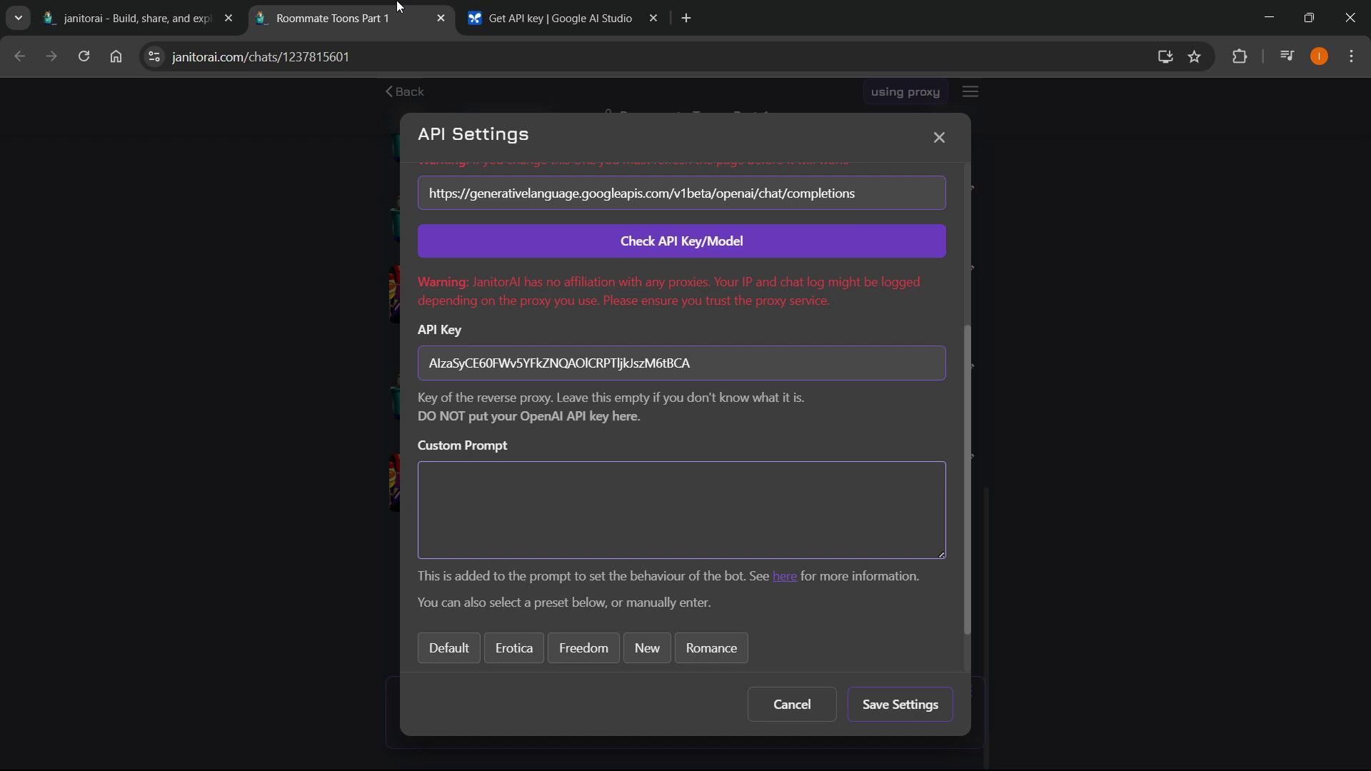
{"action": "left_click_drag", "start_coordinate": [708, 364], "coordinate": [262, 364]}
{"action": "key", "text": "ctrl+v"}
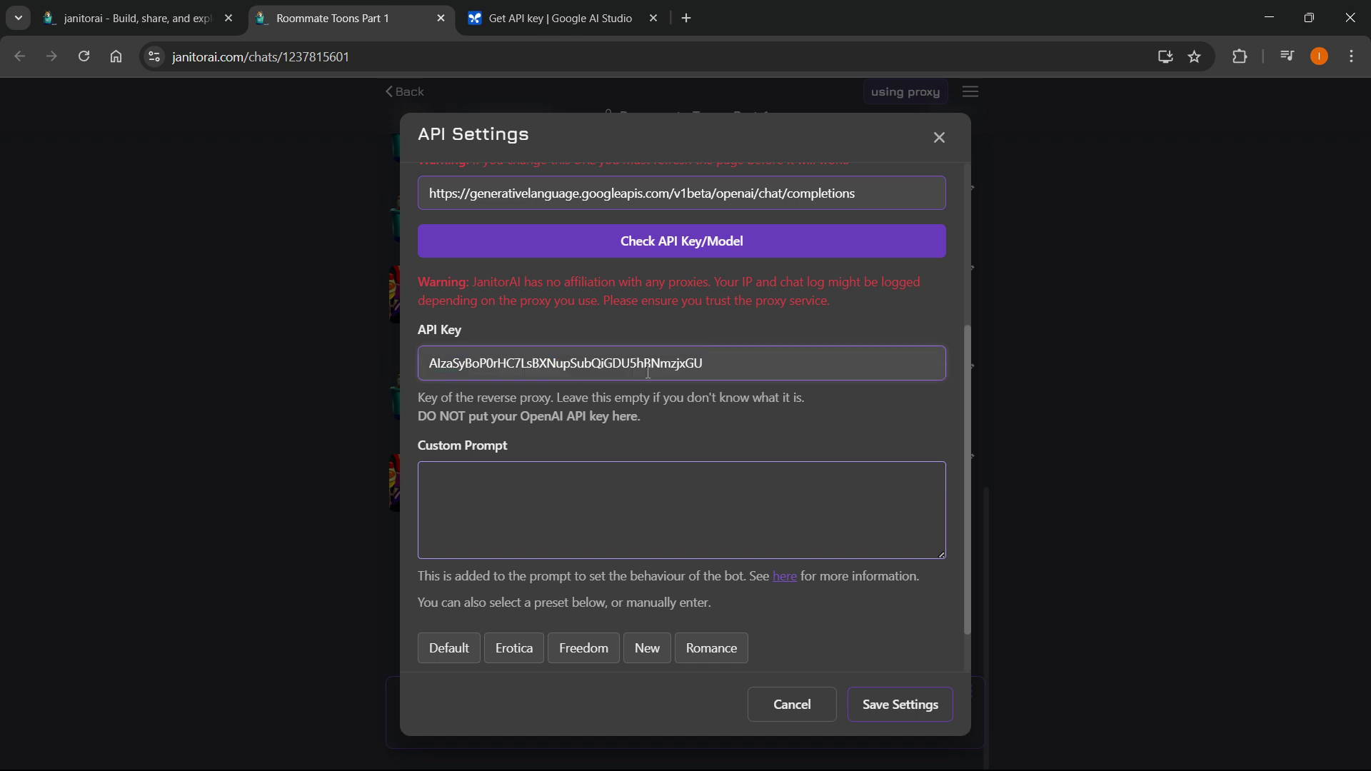
{"action": "left_click_drag", "start_coordinate": [432, 360], "coordinate": [707, 363]}
{"action": "left_click", "coordinate": [707, 362]}
{"action": "left_click", "coordinate": [554, 18]}
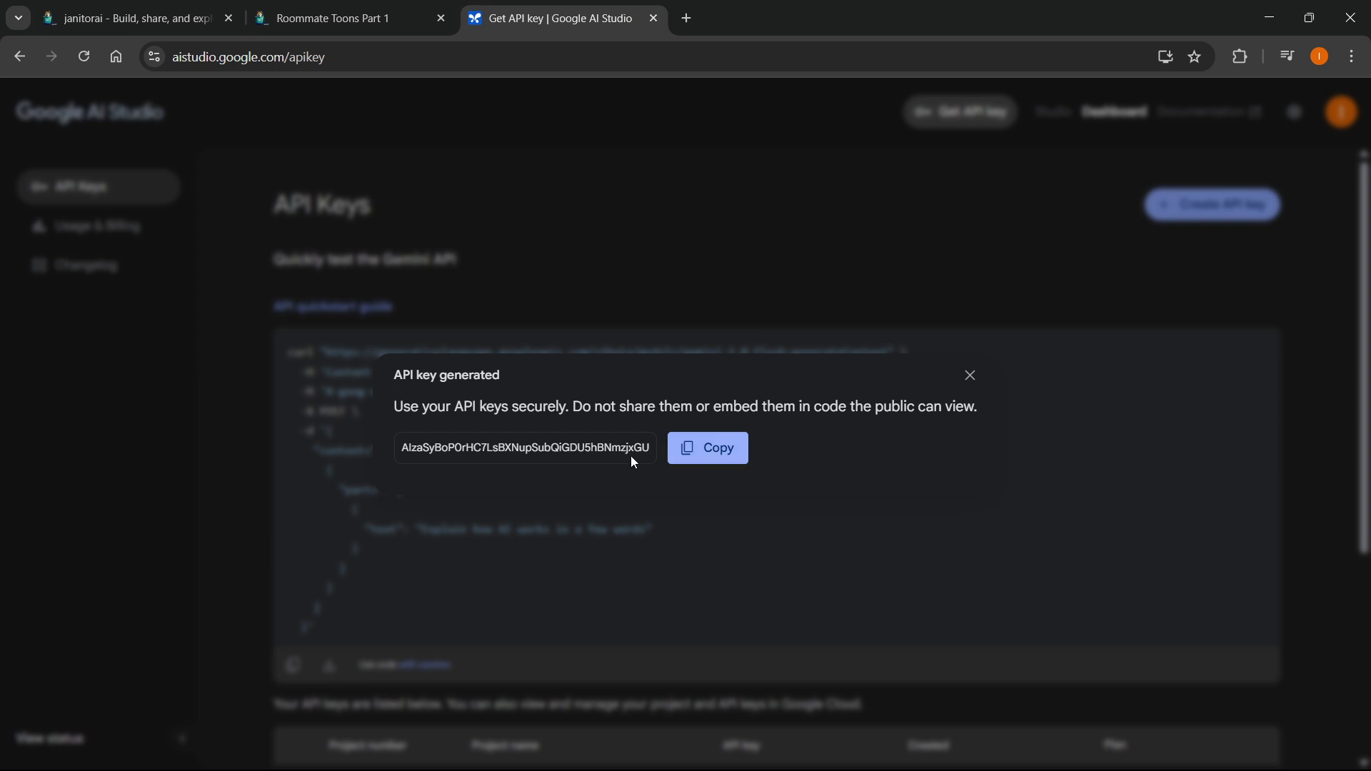
{"action": "left_click", "coordinate": [338, 6]}
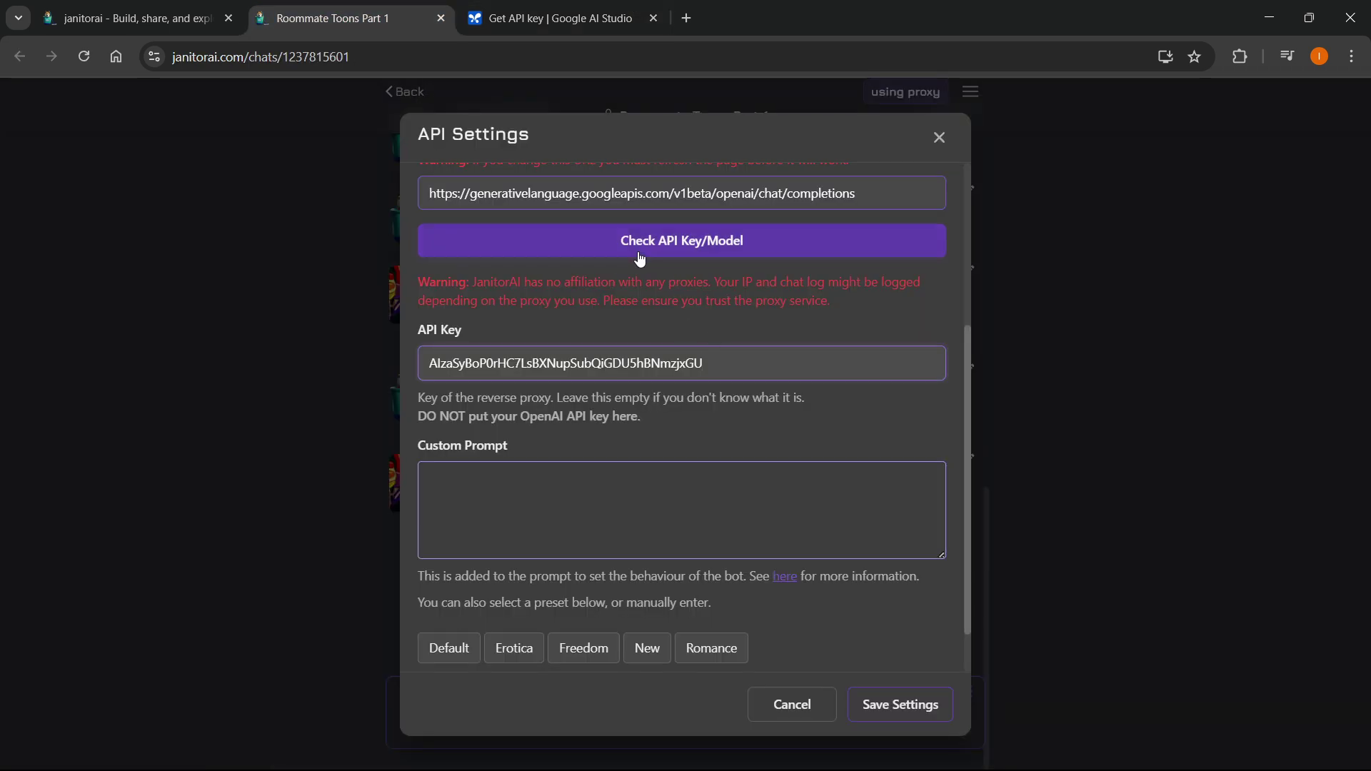
Run Check API Key/Model and review the Custom Prompt field below.
{"action": "left_click", "coordinate": [667, 242]}
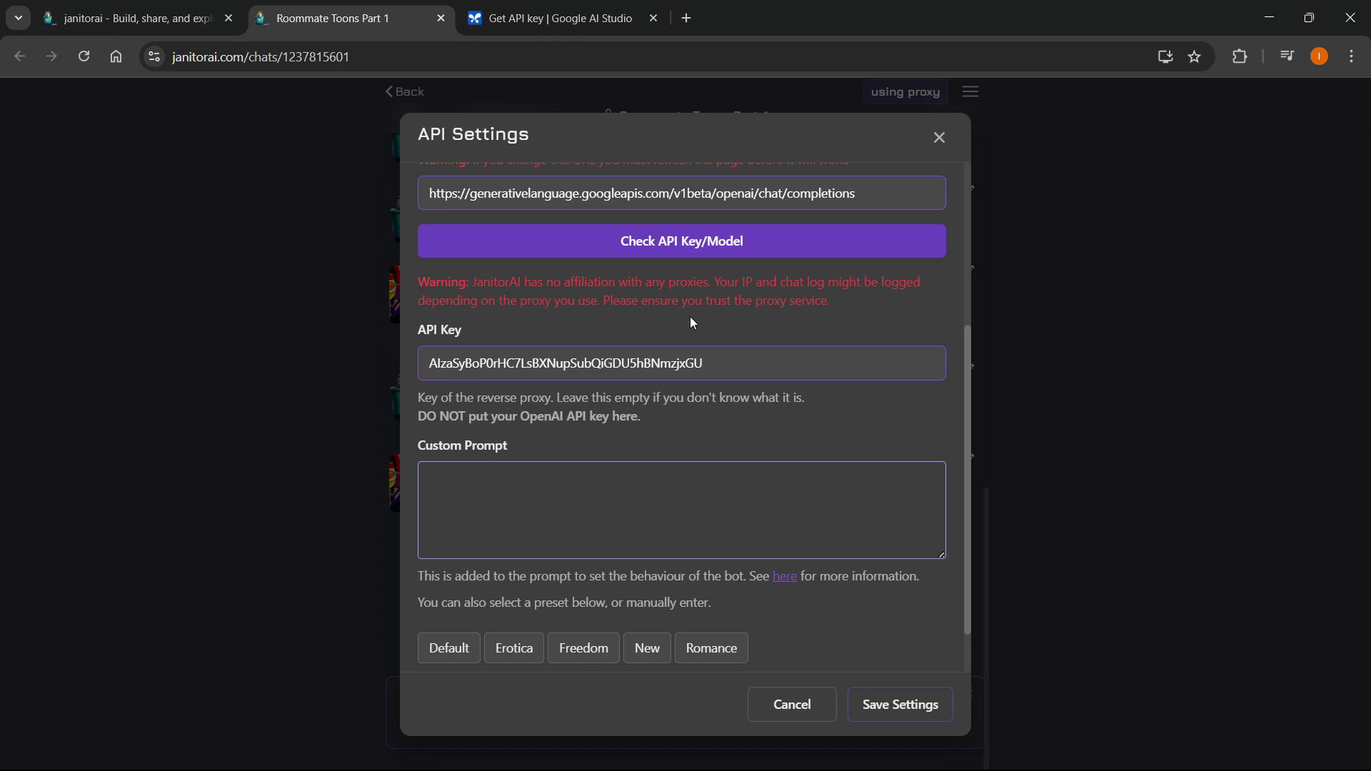
{"action": "scroll", "coordinate": [491, 452], "scroll_direction": "down", "scroll_amount": 1}
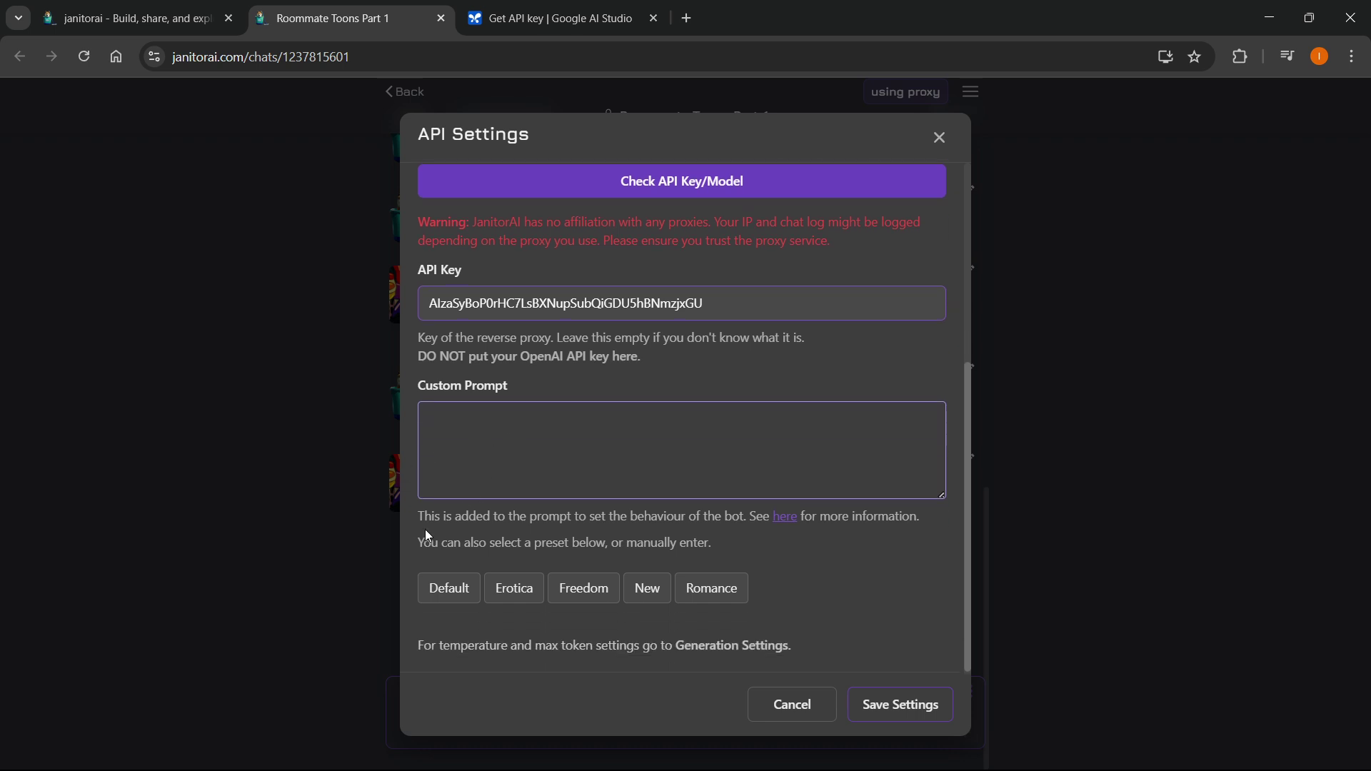
{"action": "left_click_drag", "start_coordinate": [434, 521], "coordinate": [670, 518]}
{"action": "left_click", "coordinate": [670, 518]}
Copy the key again in AI Studio, dismiss the generated-key notice, and return to Janitor AI.
{"action": "left_click", "coordinate": [550, 18]}
{"action": "left_click", "coordinate": [710, 435]}
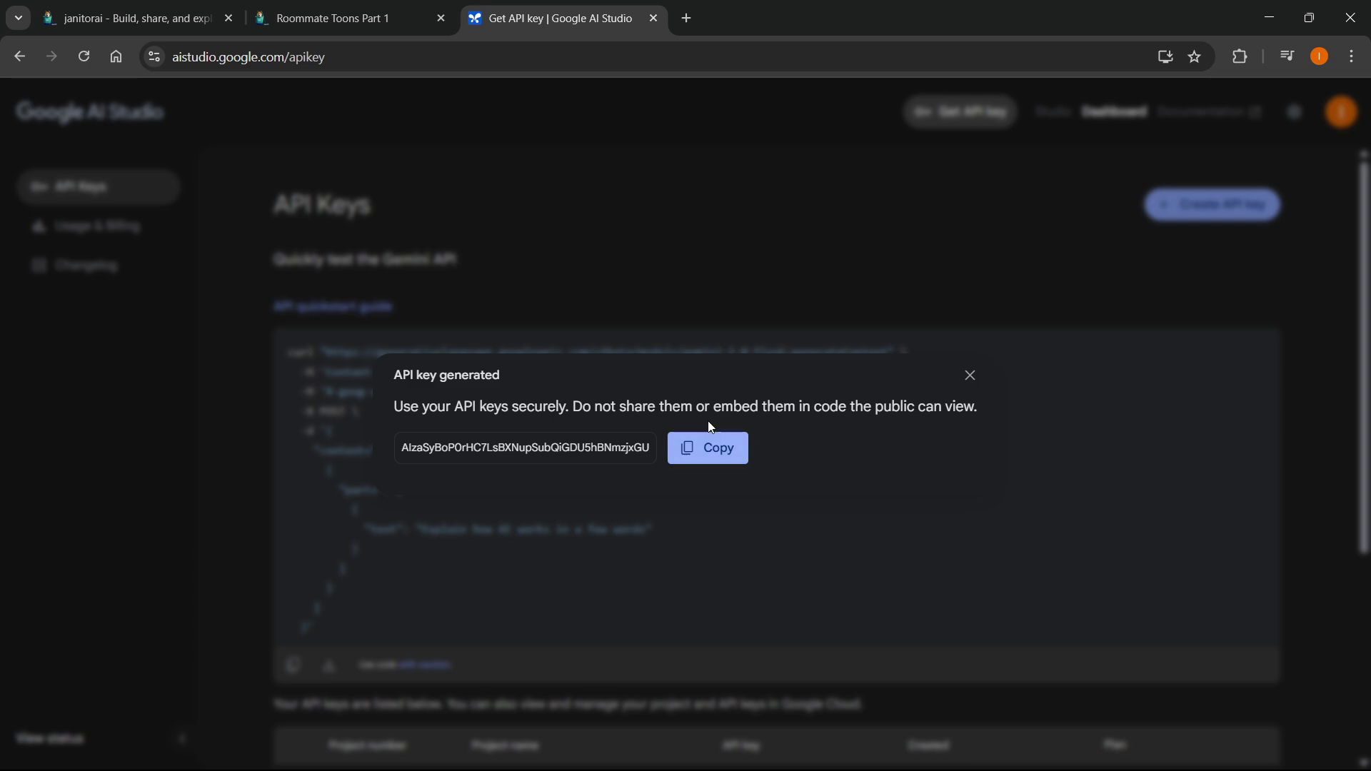
{"action": "left_click", "coordinate": [1006, 405]}
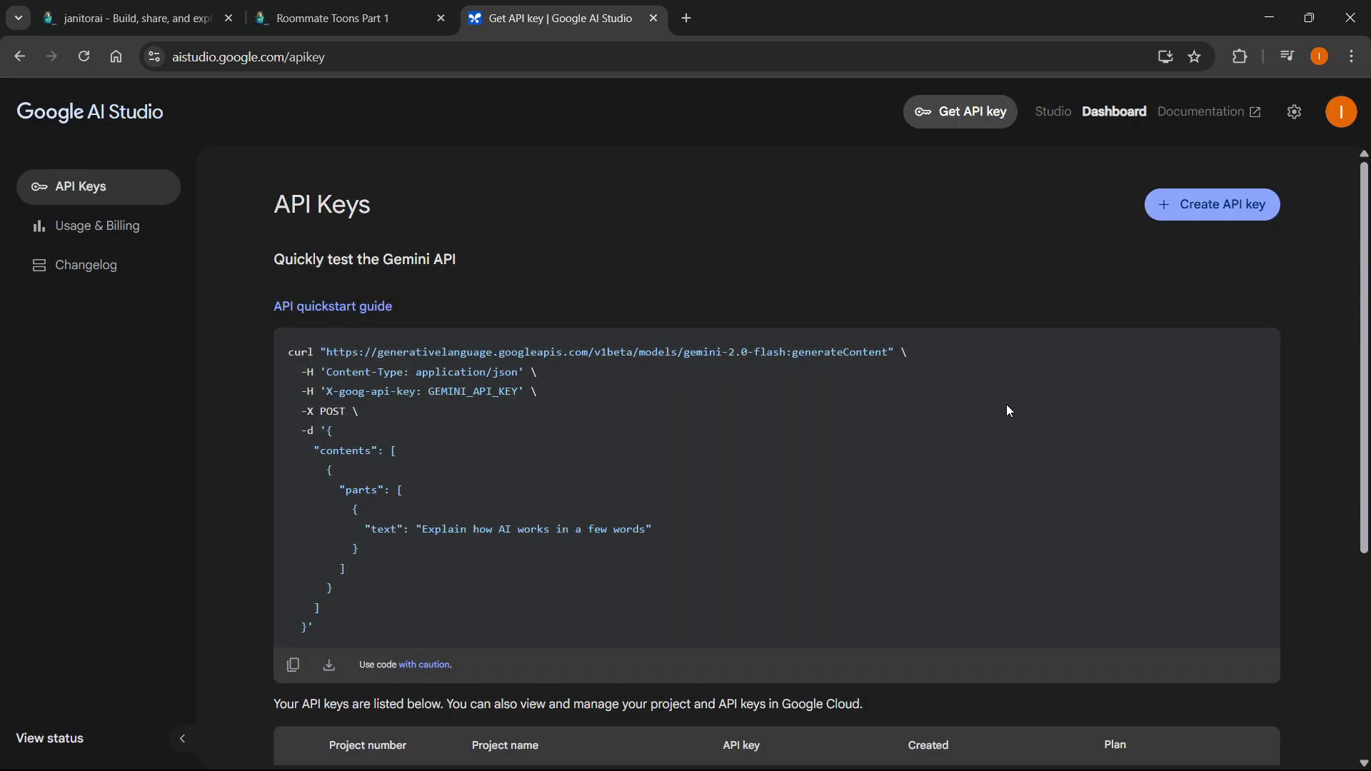
{"action": "left_click", "coordinate": [1191, 211]}
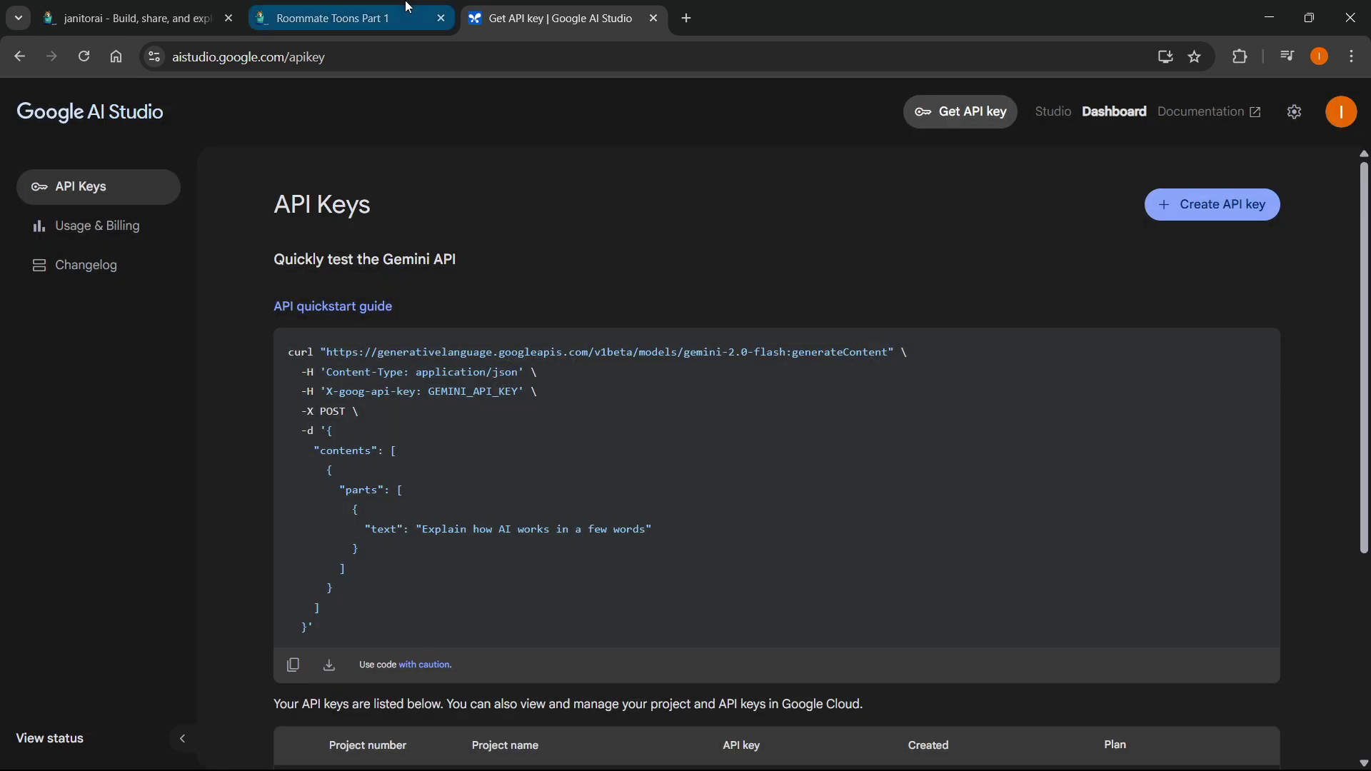
{"action": "left_click", "coordinate": [343, 17]}
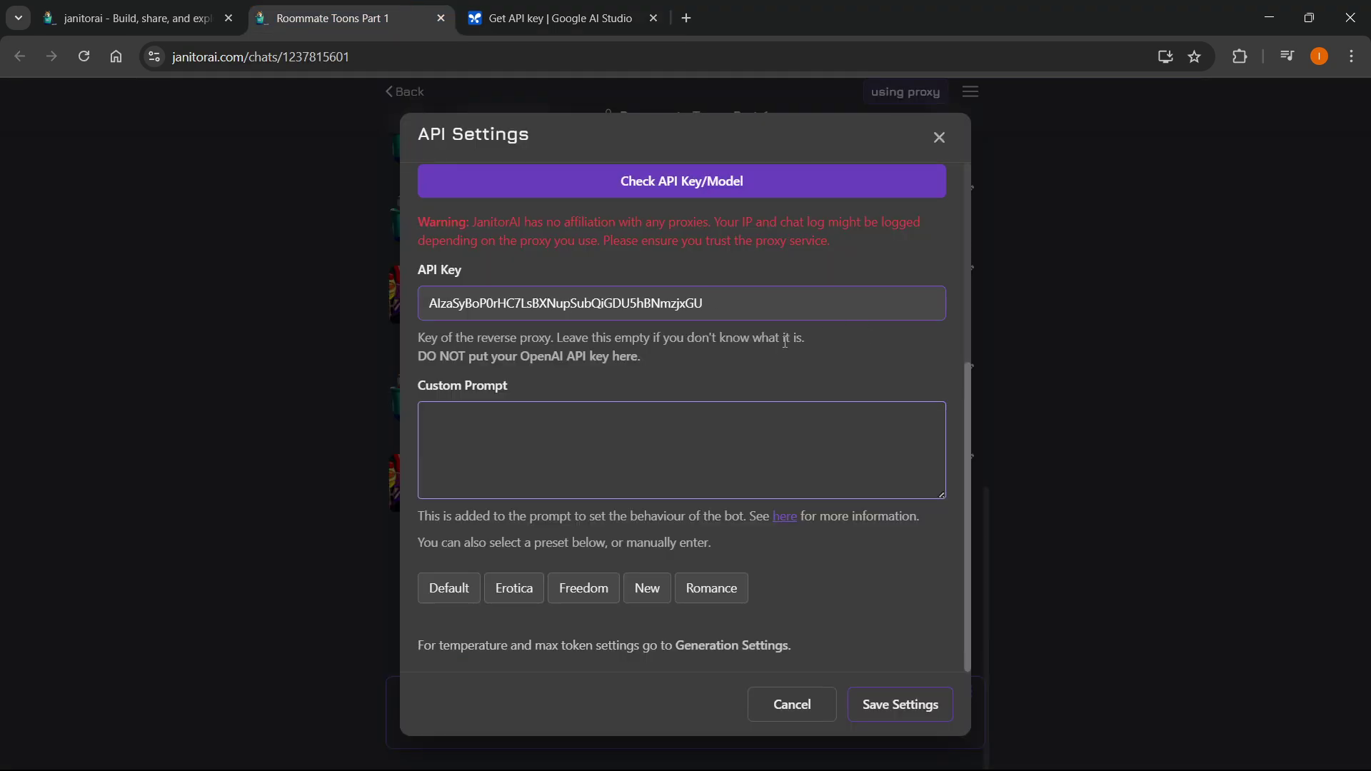
Review the model, proxy URL and API key fields and save the API settings.
{"action": "scroll", "coordinate": [785, 342], "scroll_direction": "up", "scroll_amount": 5}
{"action": "scroll", "coordinate": [686, 310], "scroll_direction": "down", "scroll_amount": 2}
{"action": "left_click_drag", "start_coordinate": [614, 269], "coordinate": [382, 285]}
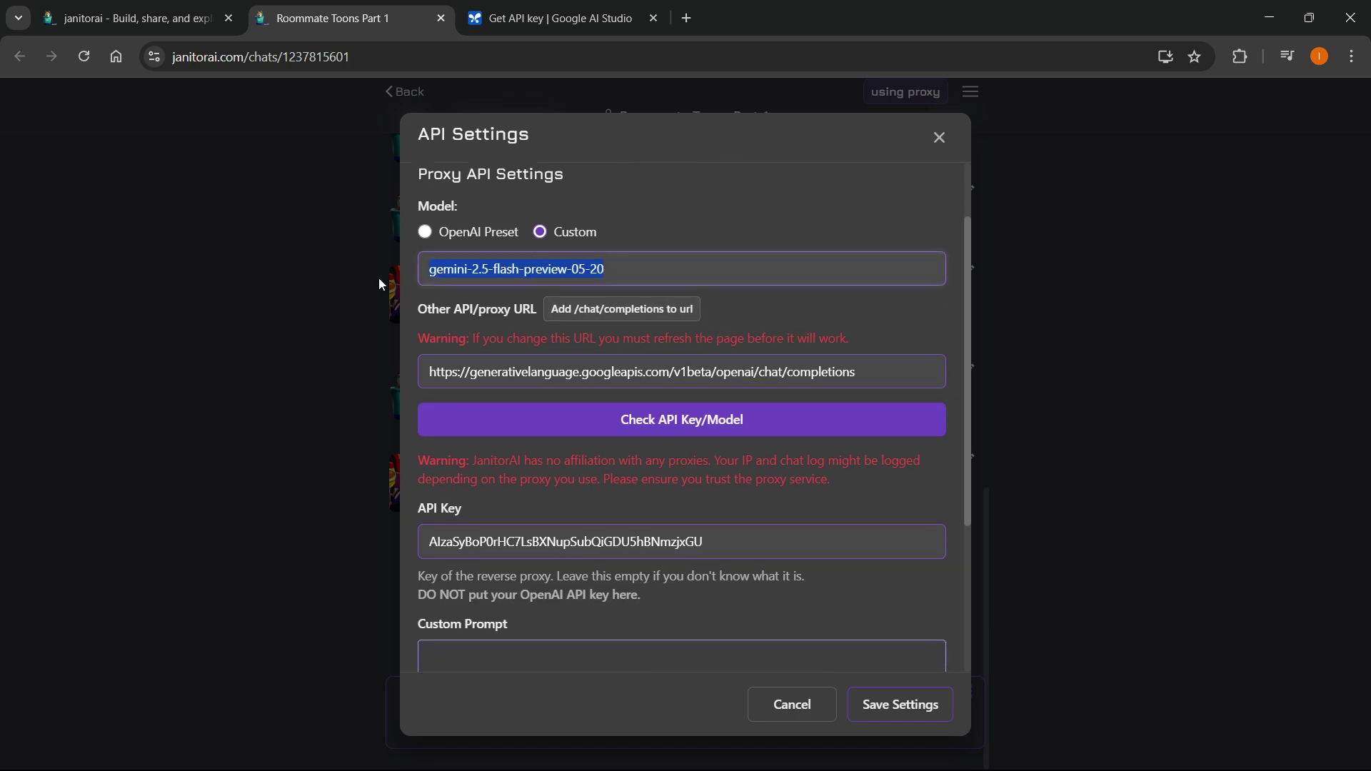
{"action": "left_click_drag", "start_coordinate": [857, 372], "coordinate": [270, 389]}
{"action": "left_click_drag", "start_coordinate": [704, 543], "coordinate": [383, 538]}
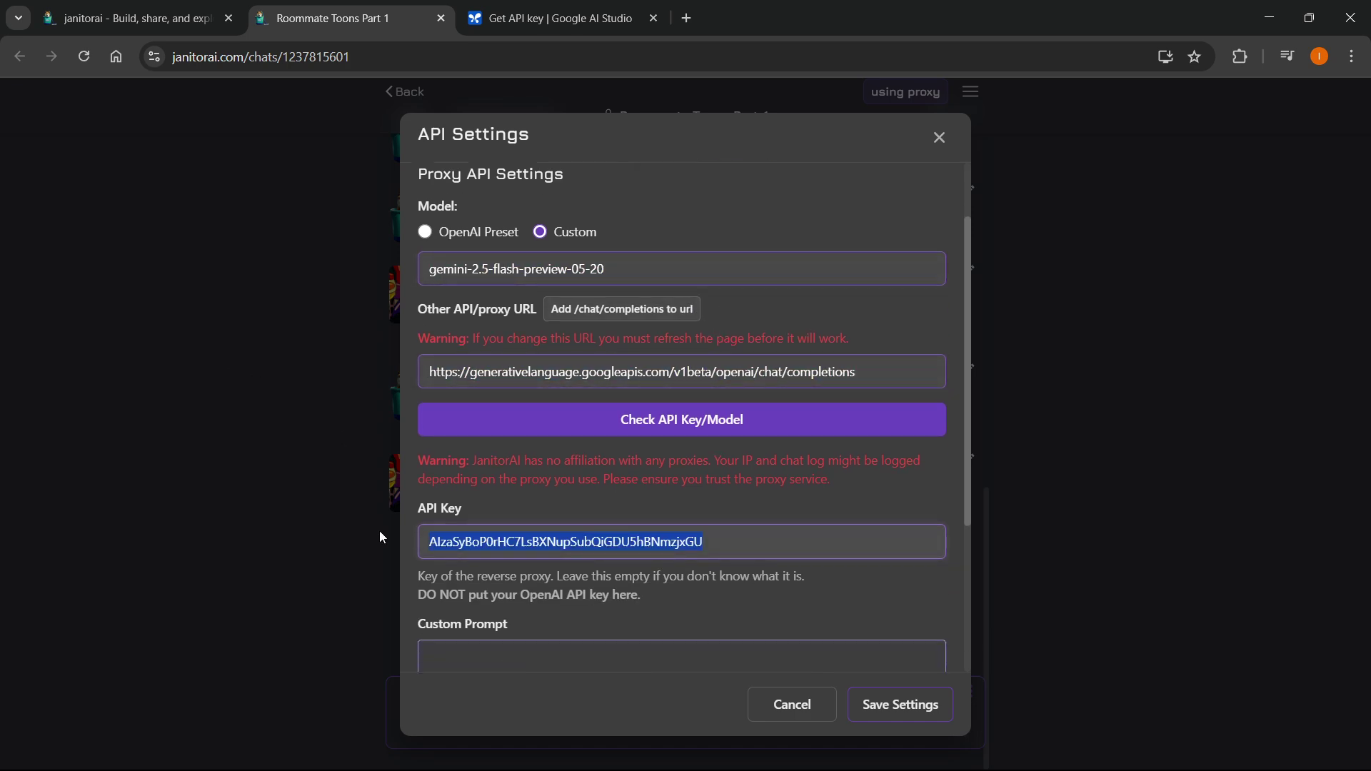
{"action": "scroll", "coordinate": [642, 608], "scroll_direction": "down", "scroll_amount": 3}
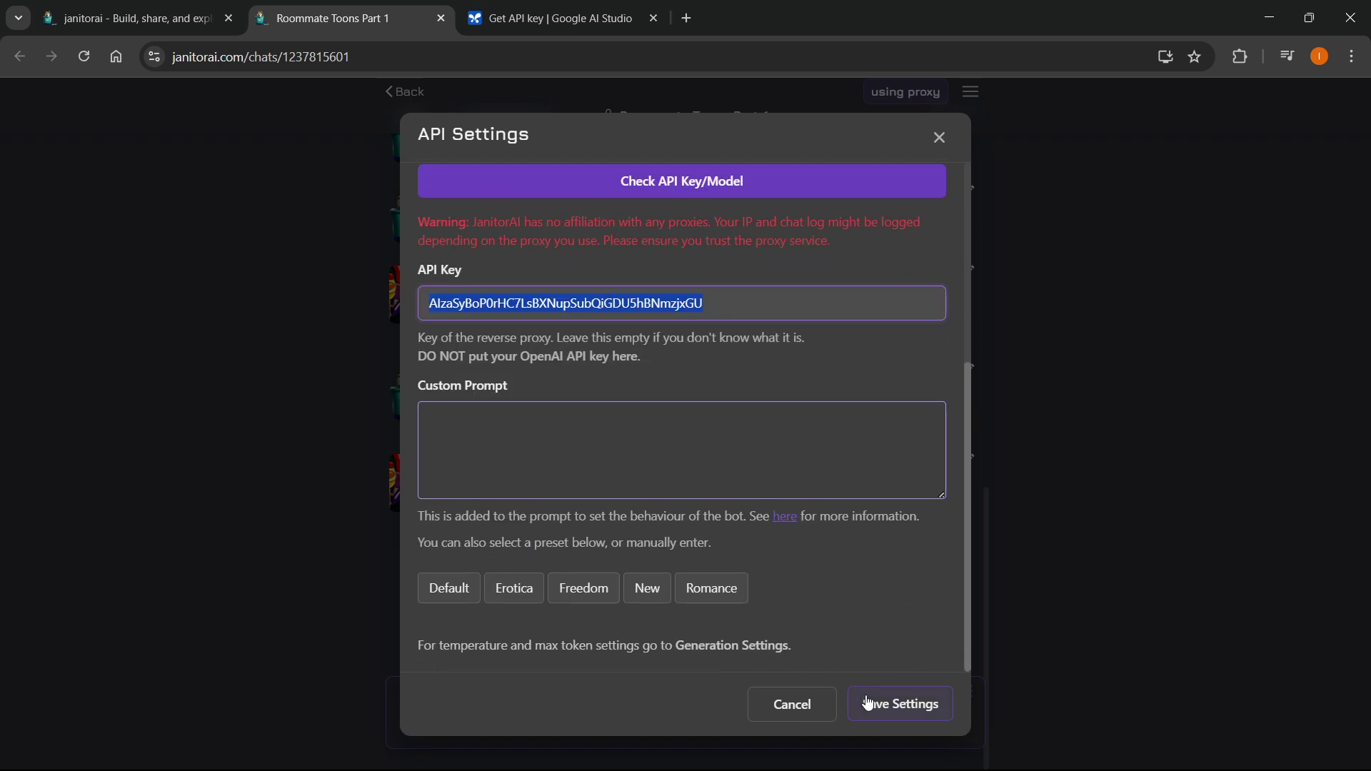
{"action": "left_click", "coordinate": [868, 704]}
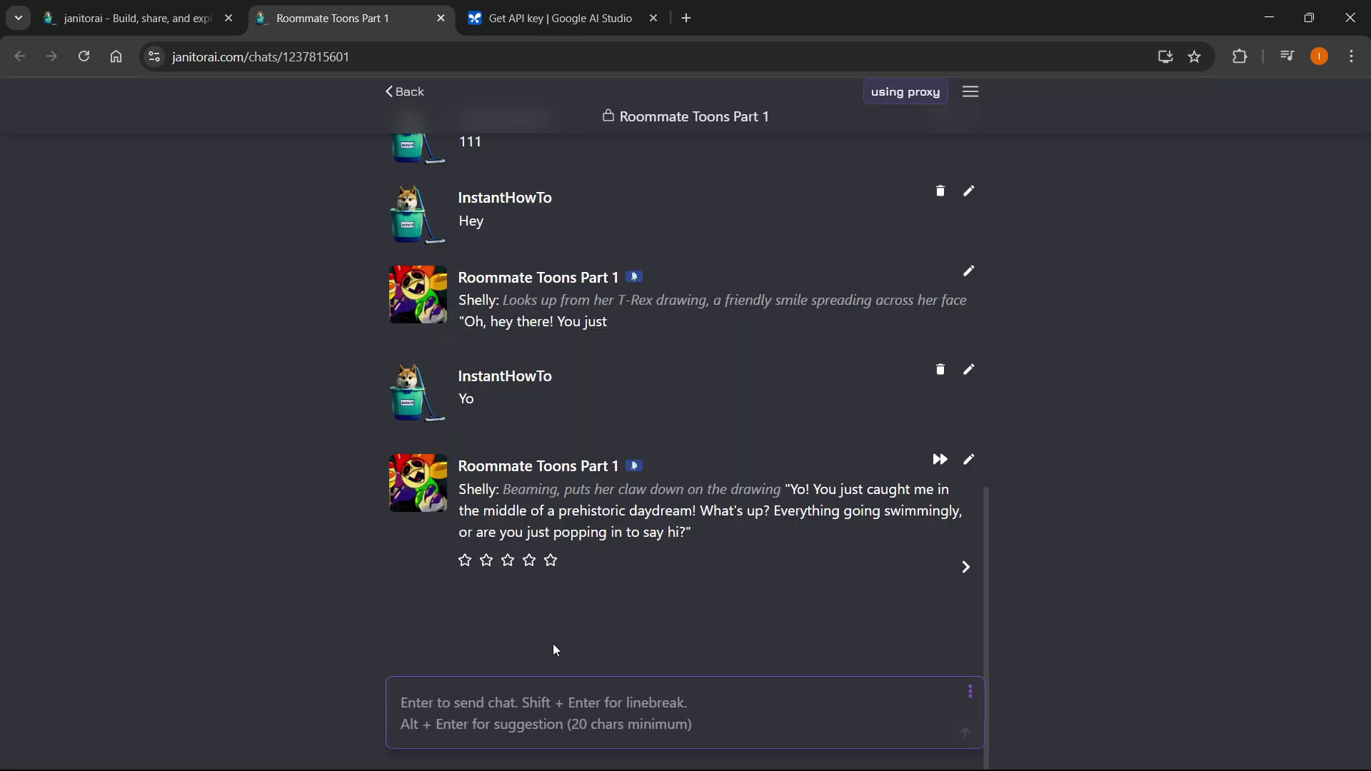
Send 'Yoo what's up?' to the bot and scroll down to its reply.
{"action": "type", "text": "Yoo what's "}
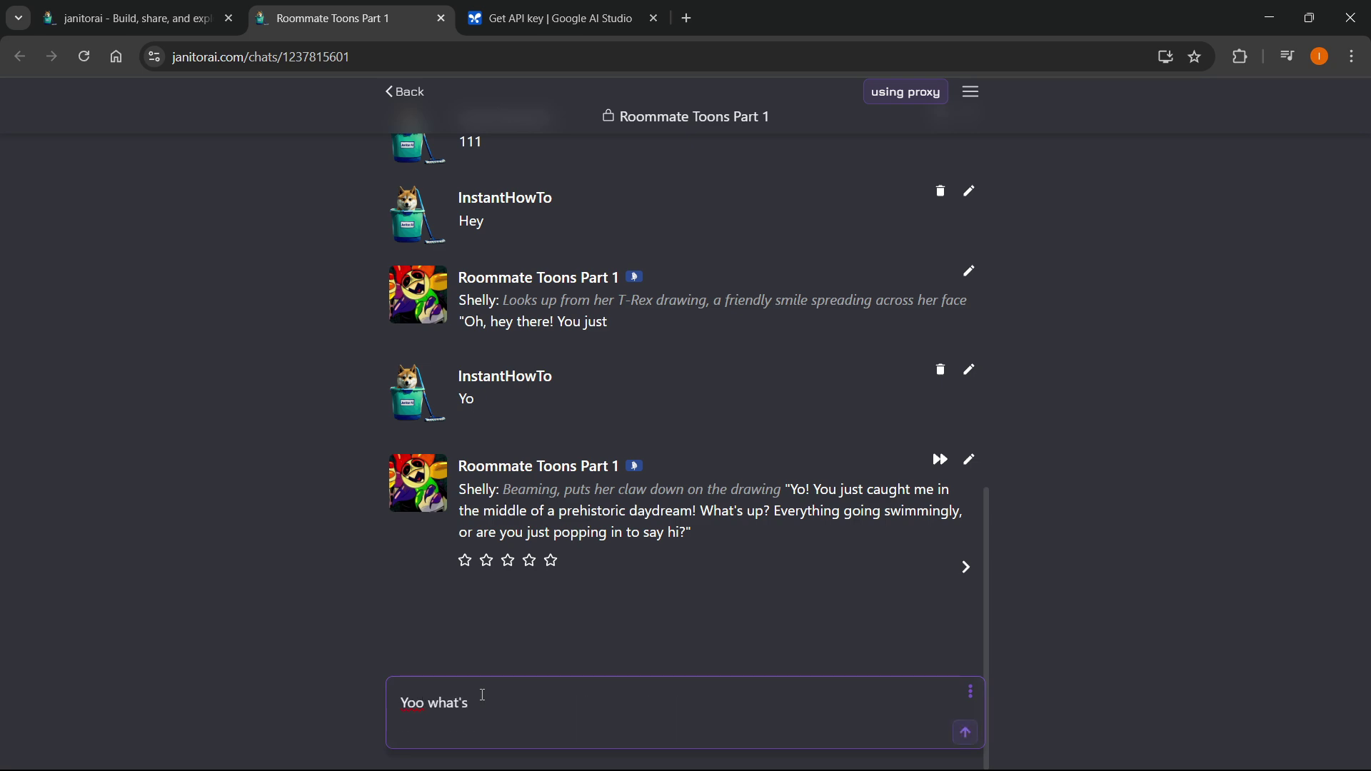
{"action": "type", "text": "up?"}
{"action": "key", "text": "Return"}
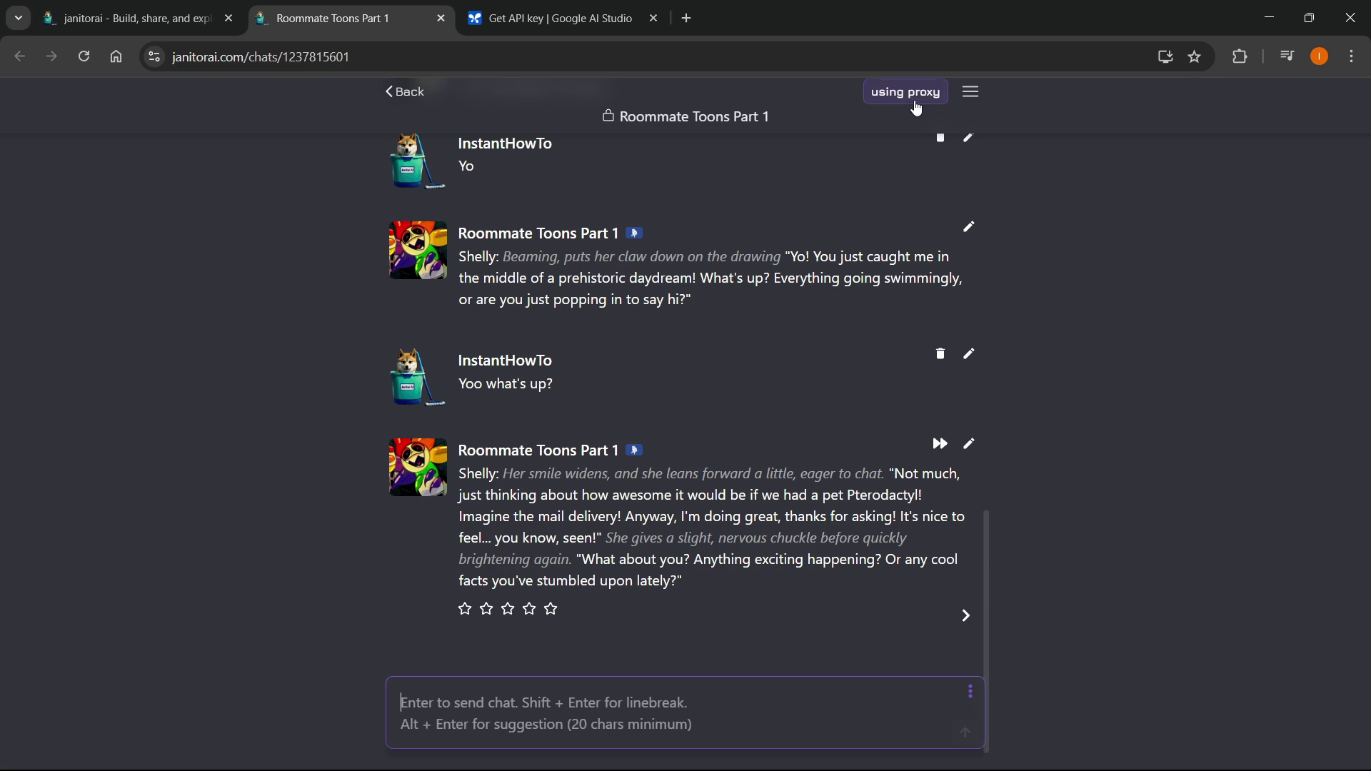
{"action": "scroll", "coordinate": [720, 486], "scroll_direction": "down", "scroll_amount": 1}
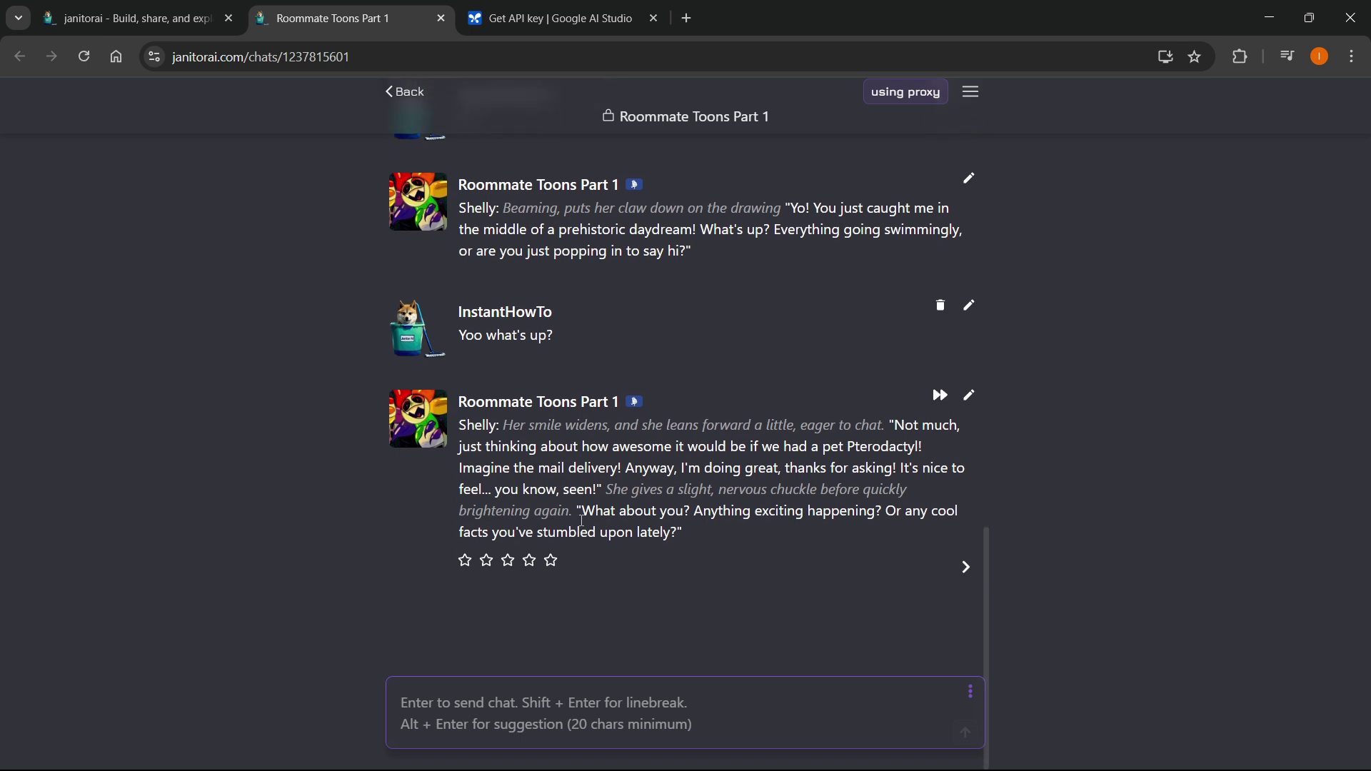